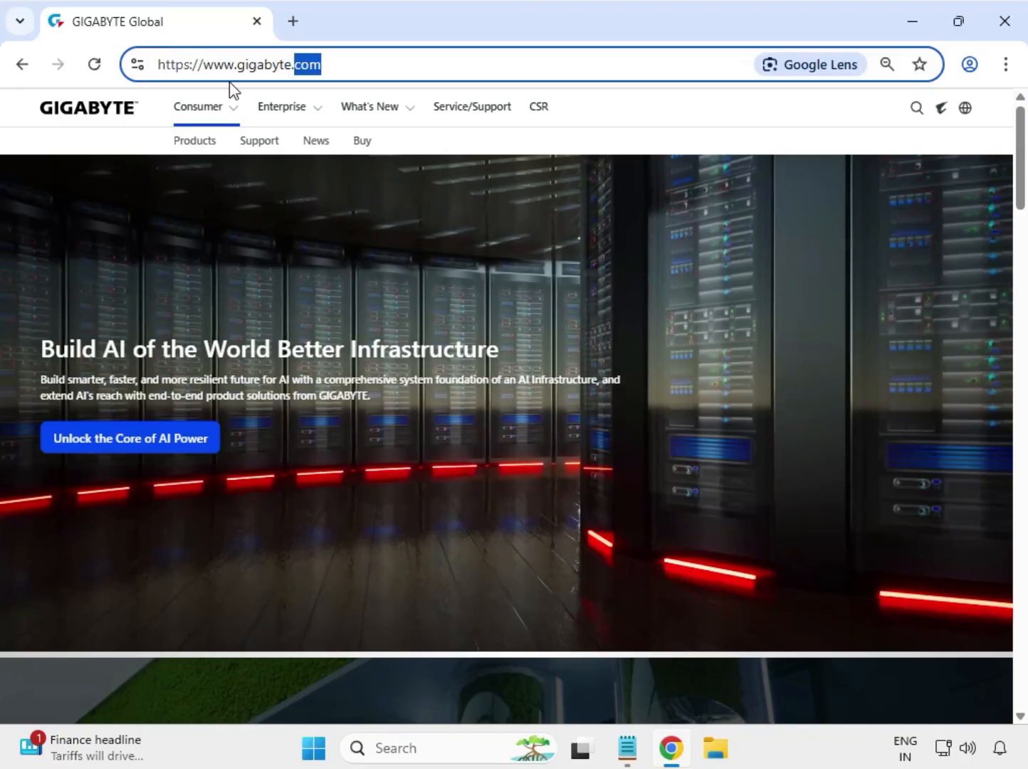
Search the GIGABYTE site for "B760M AORUS ELITE" and filter the results to products
left_click_drag(203, 66, 362, 65)
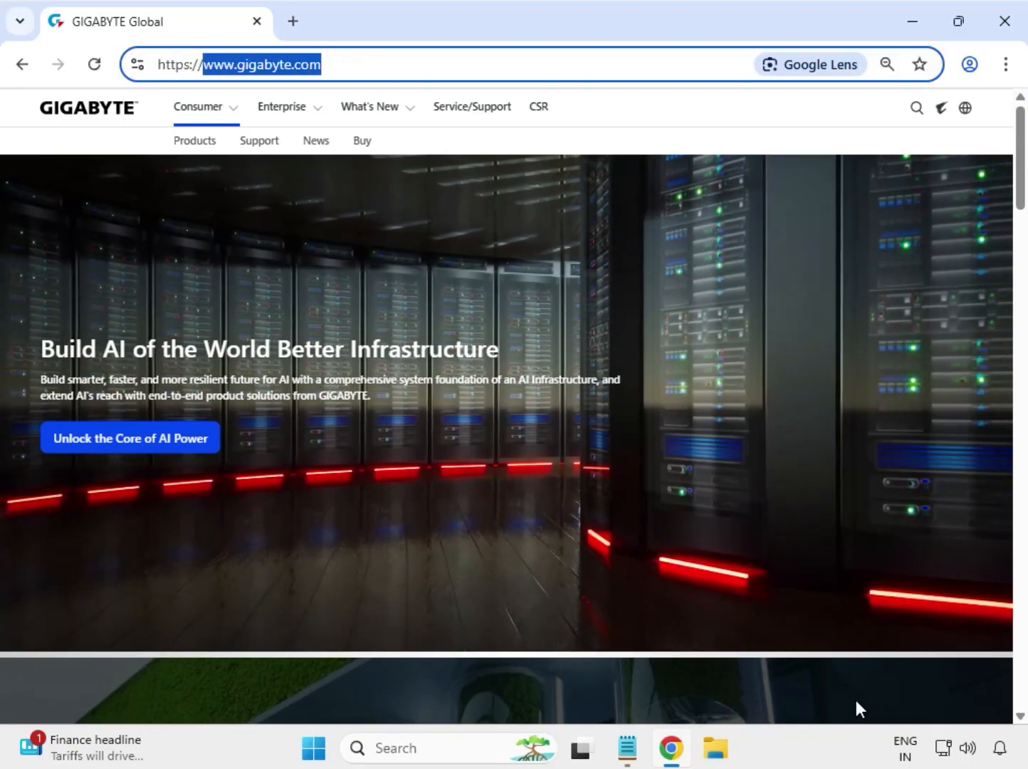
left_click(916, 114)
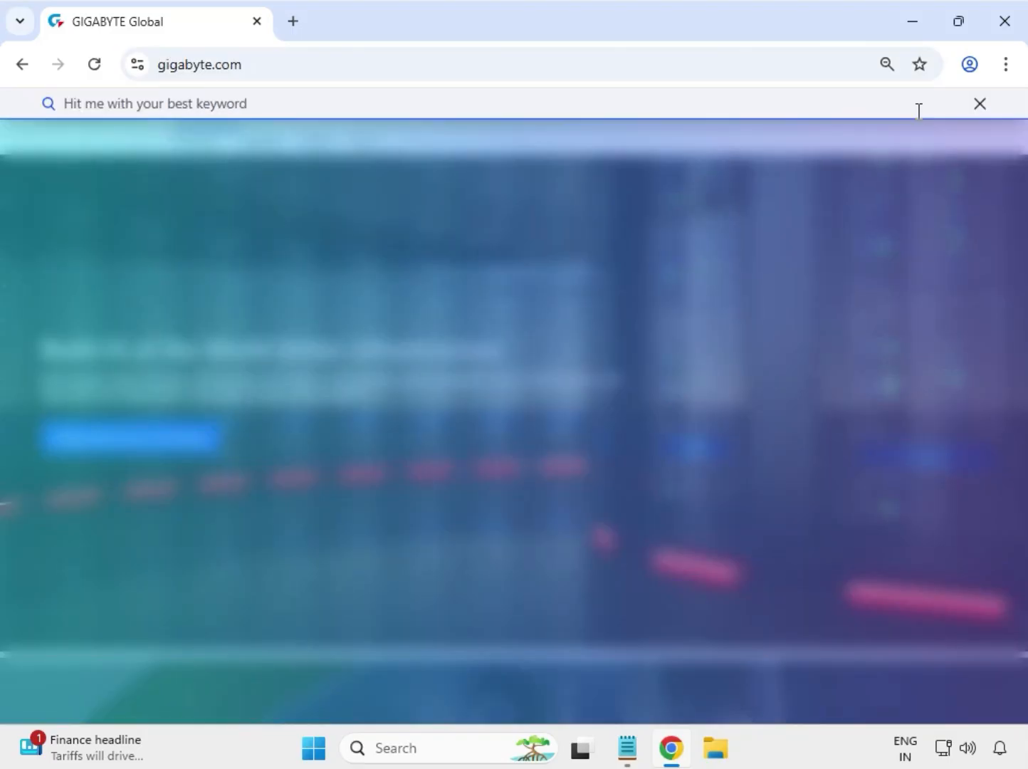
type("B760M AORUS ELITE")
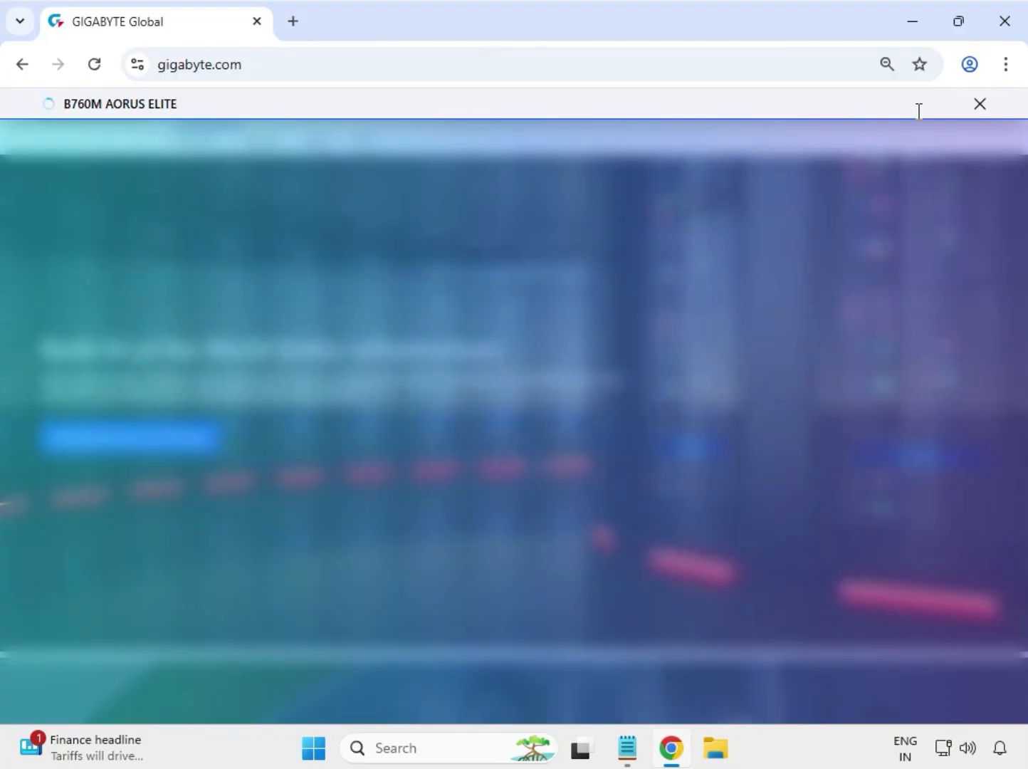
key("Return")
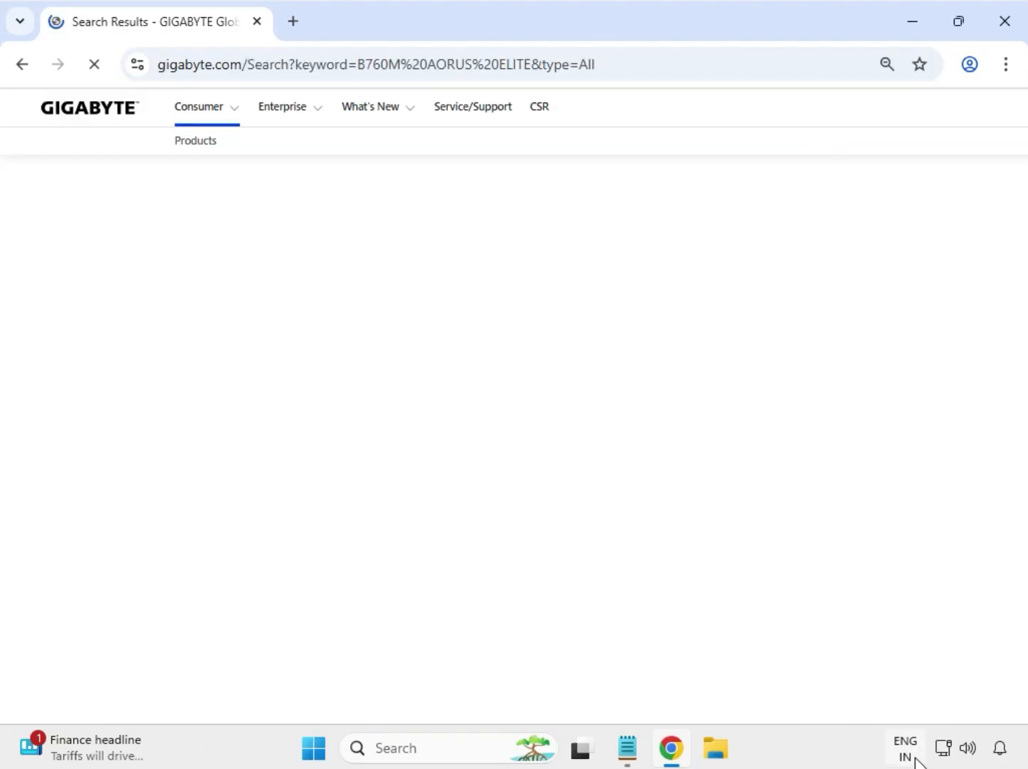
left_click(78, 266)
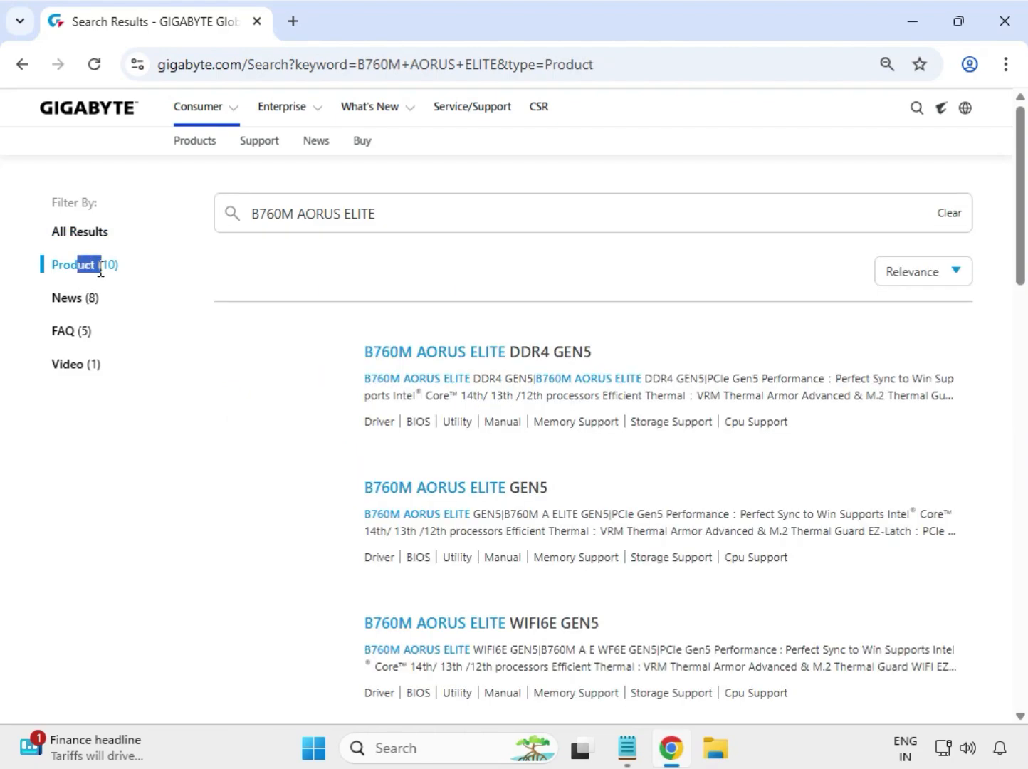
Open the B760M AORUS ELITE (rev. 1.x) motherboard from the product results and go to its support downloads
scroll(590, 541, "down", 3)
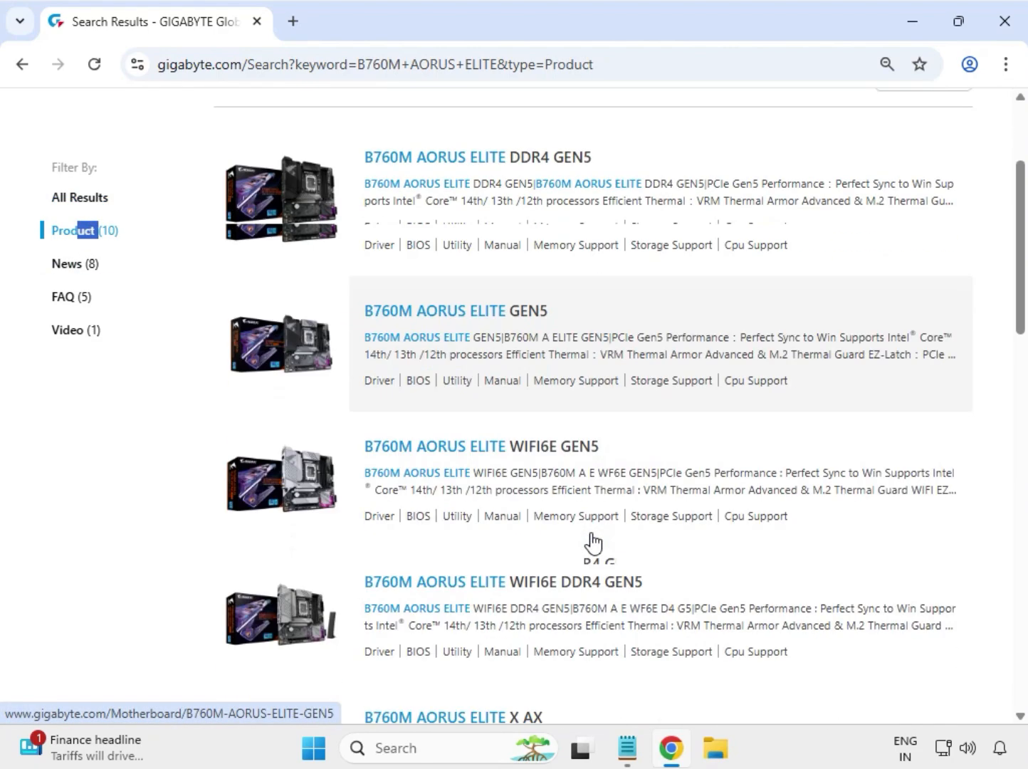
scroll(592, 541, "down", 7)
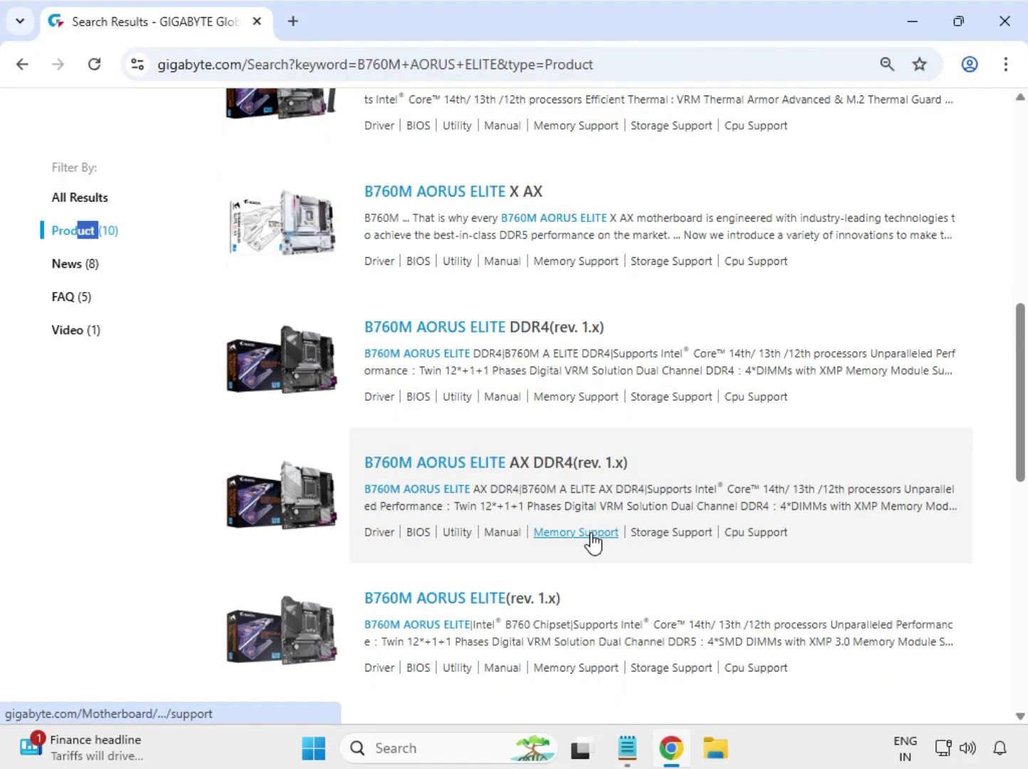
scroll(592, 542, "down", 1)
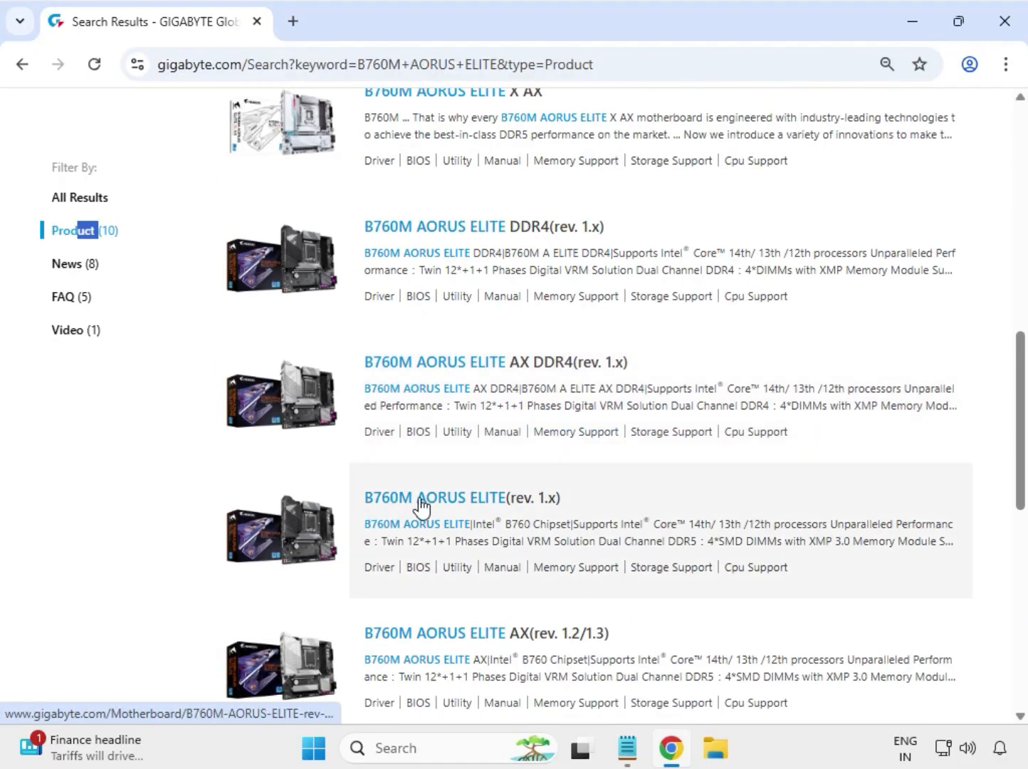
left_click(420, 499)
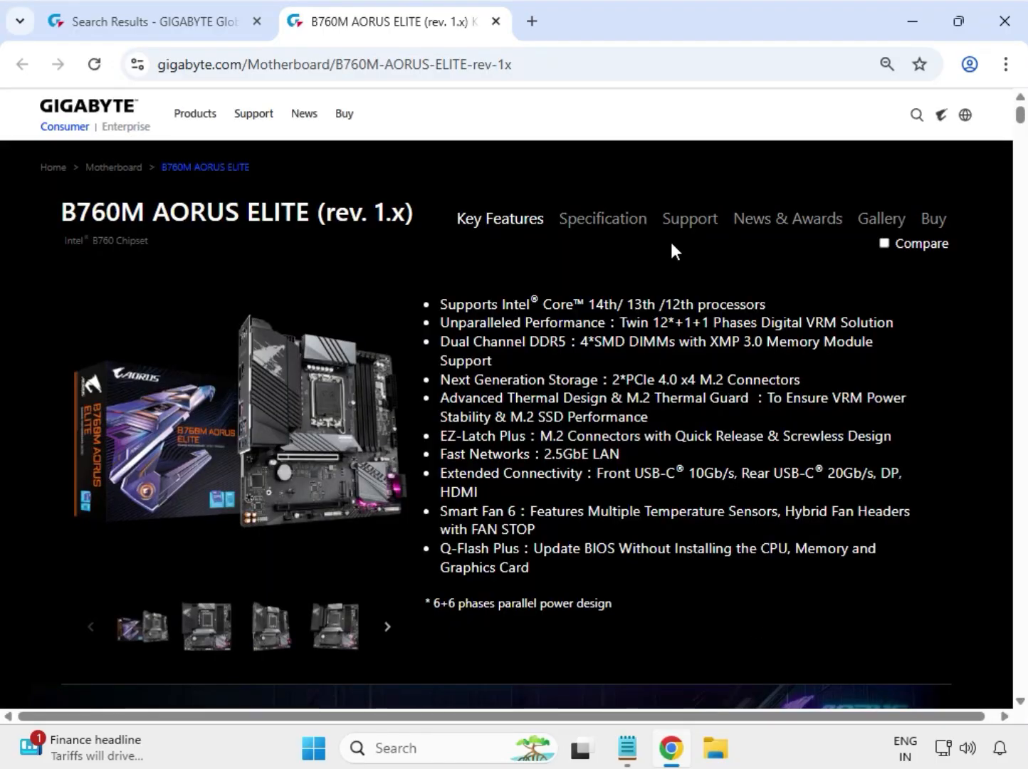
left_click(680, 229)
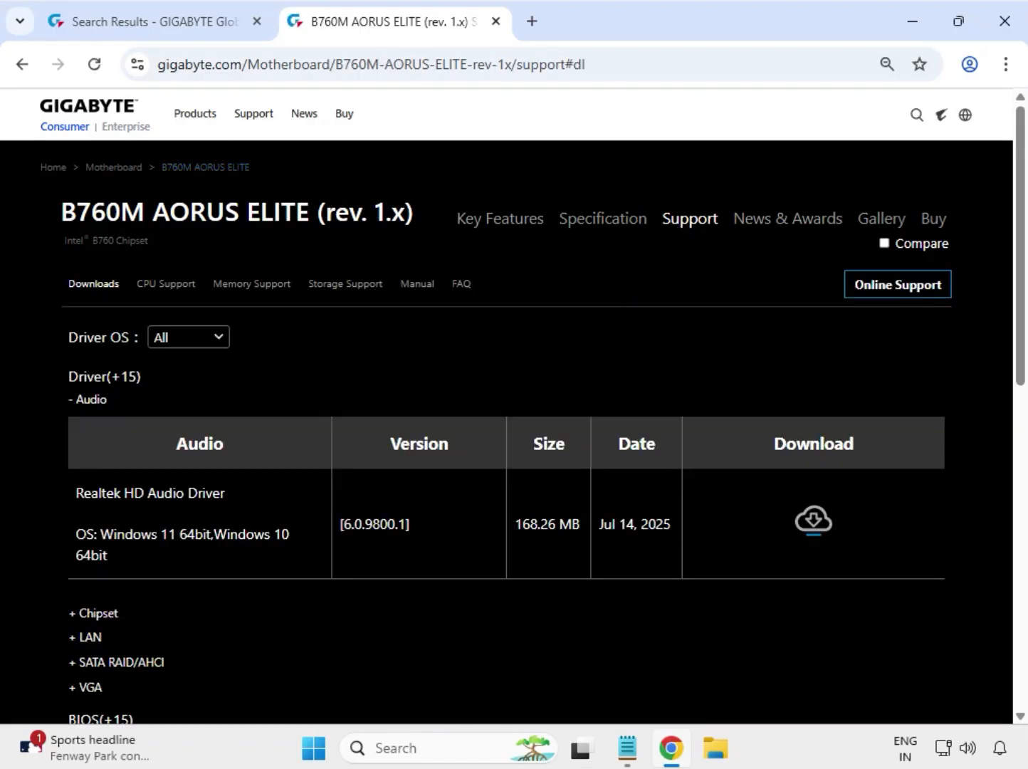
Set the driver OS to Windows 11 64bit and download the Realtek HD Audio Driver
left_click(217, 342)
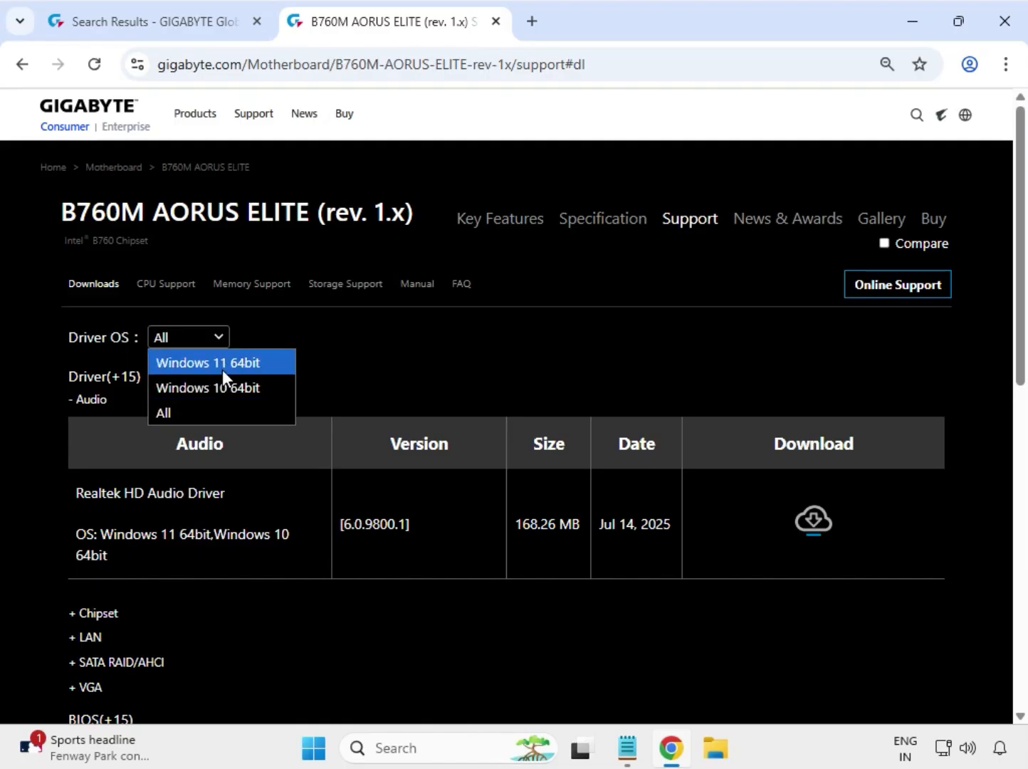
left_click(231, 363)
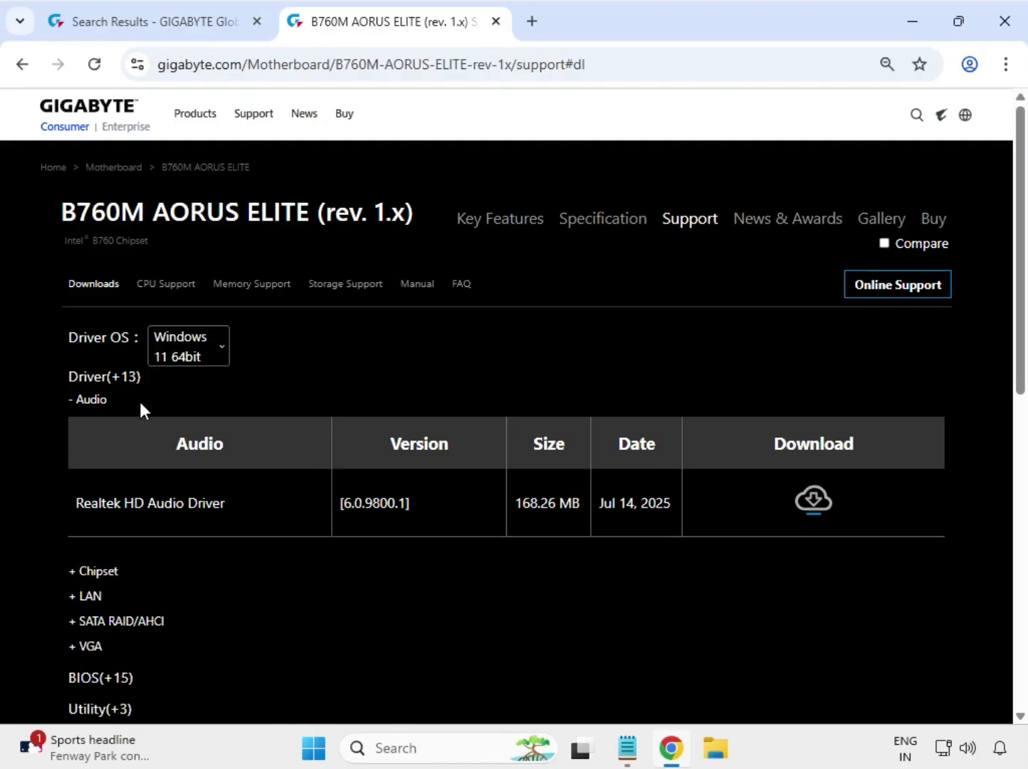
left_click_drag(107, 507, 776, 507)
left_click(815, 514)
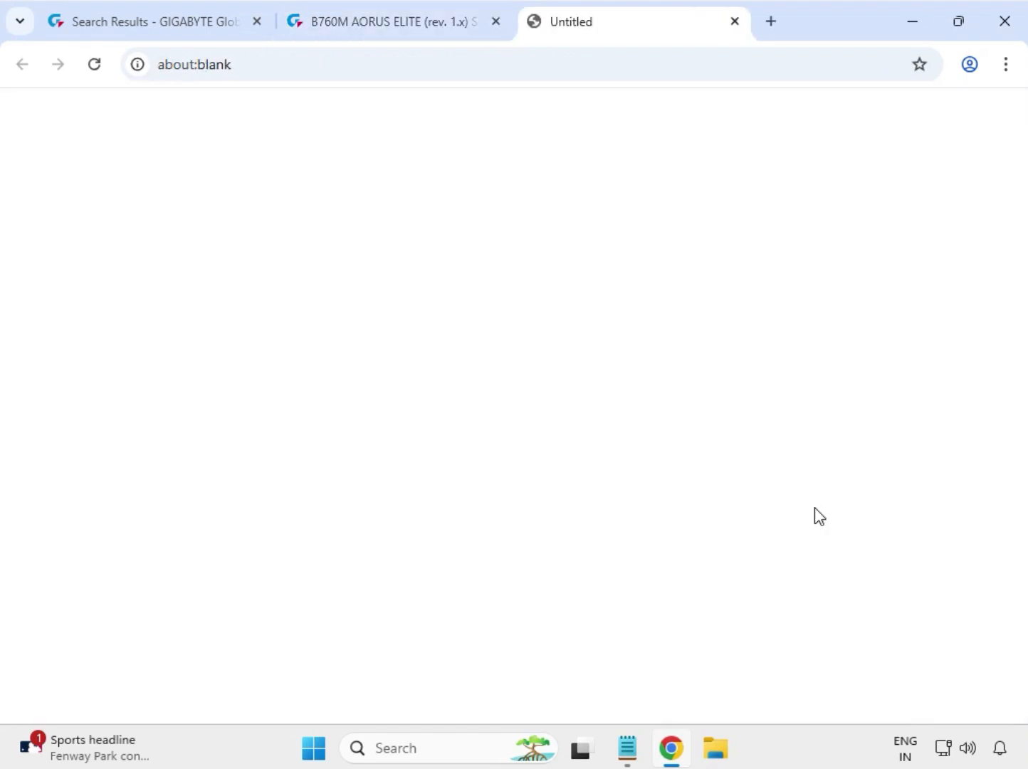
Expand the chipset drivers and download the Intel Serial I/O driver and the Intel Management Engine Firmware
left_click_drag(145, 578, 64, 574)
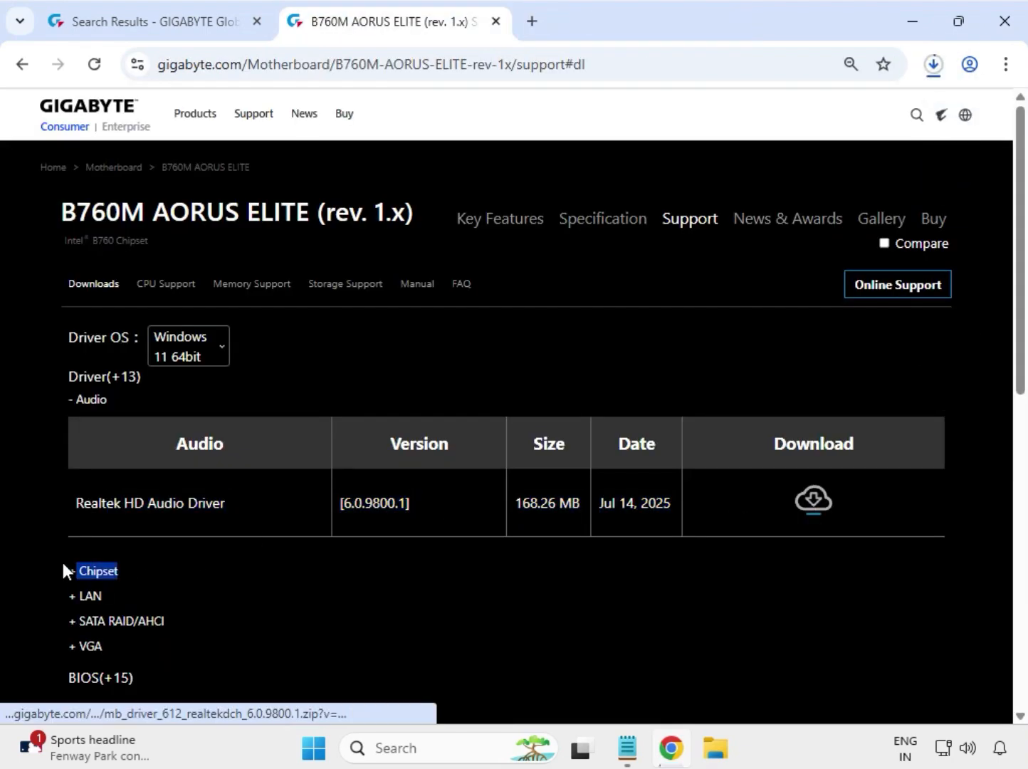
left_click(92, 574)
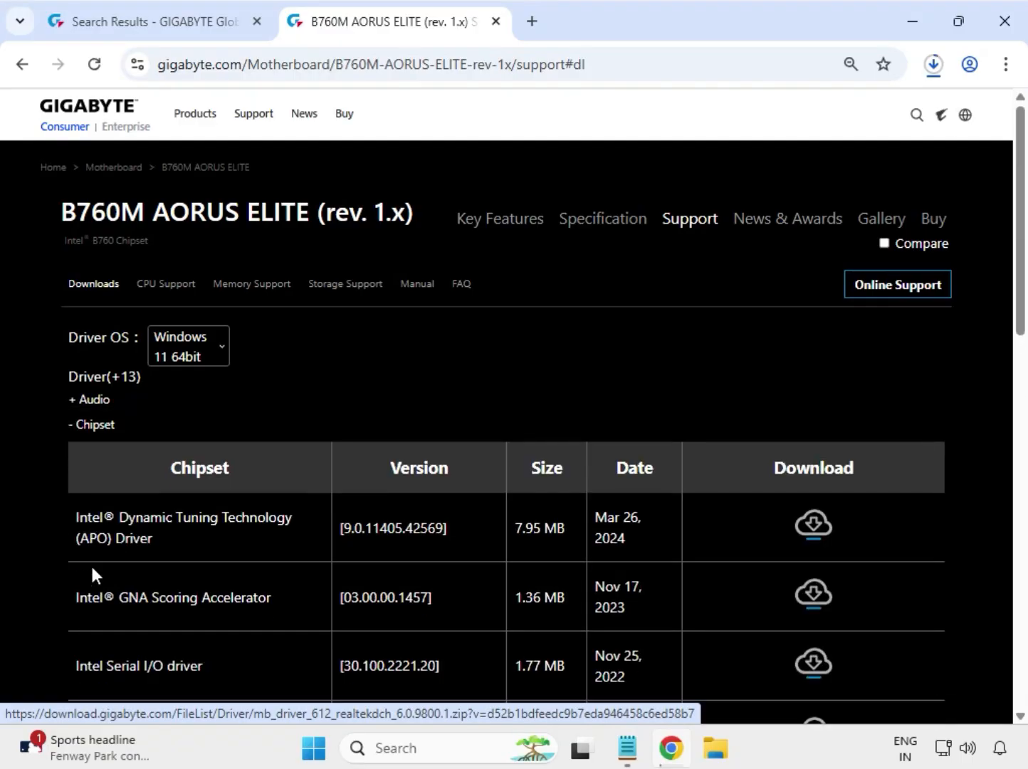
scroll(93, 574, "down", 2)
scroll(91, 563, "down", 2)
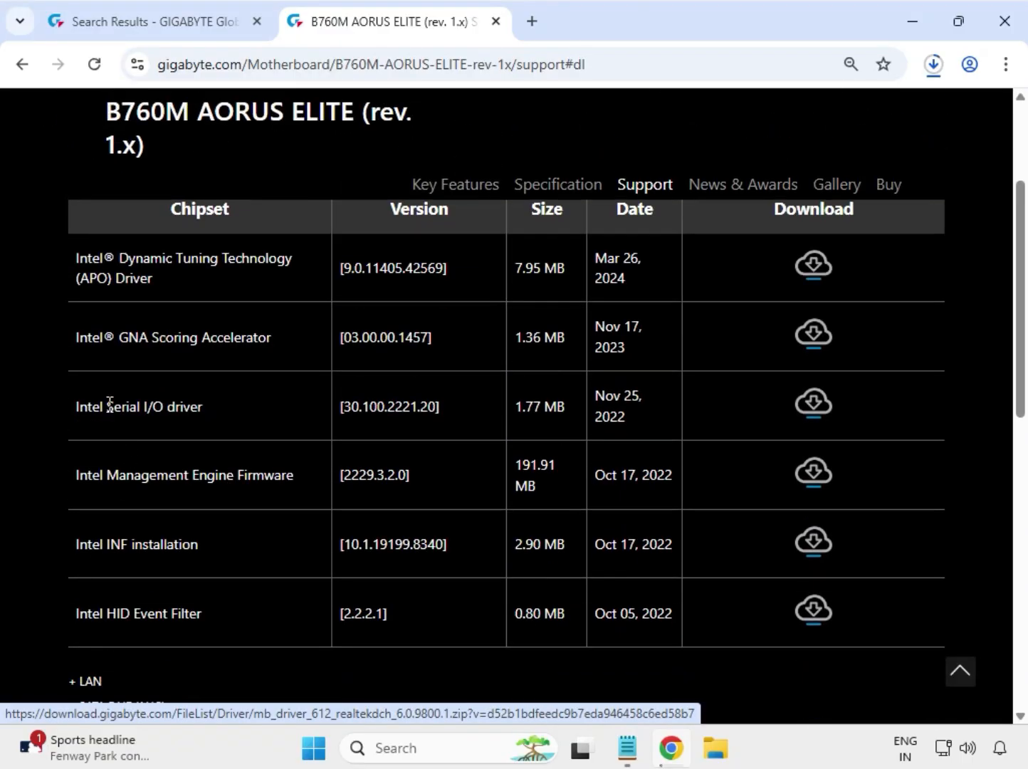
left_click_drag(107, 405, 222, 443)
left_click(102, 473)
left_click_drag(87, 474, 437, 467)
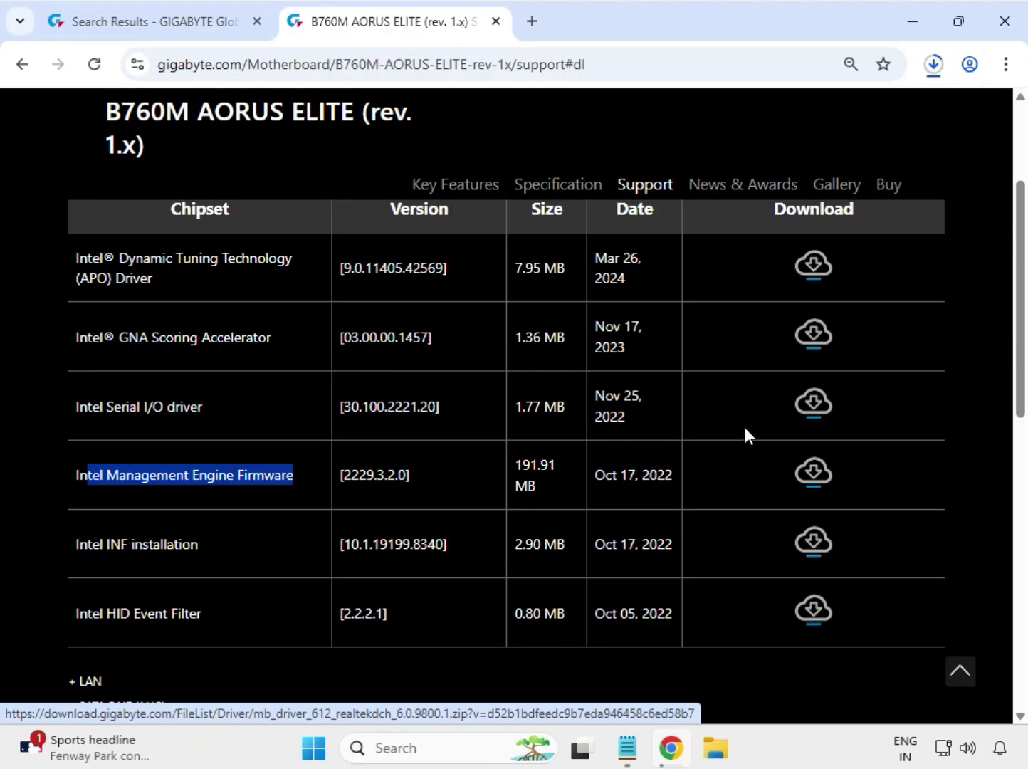
left_click(819, 411)
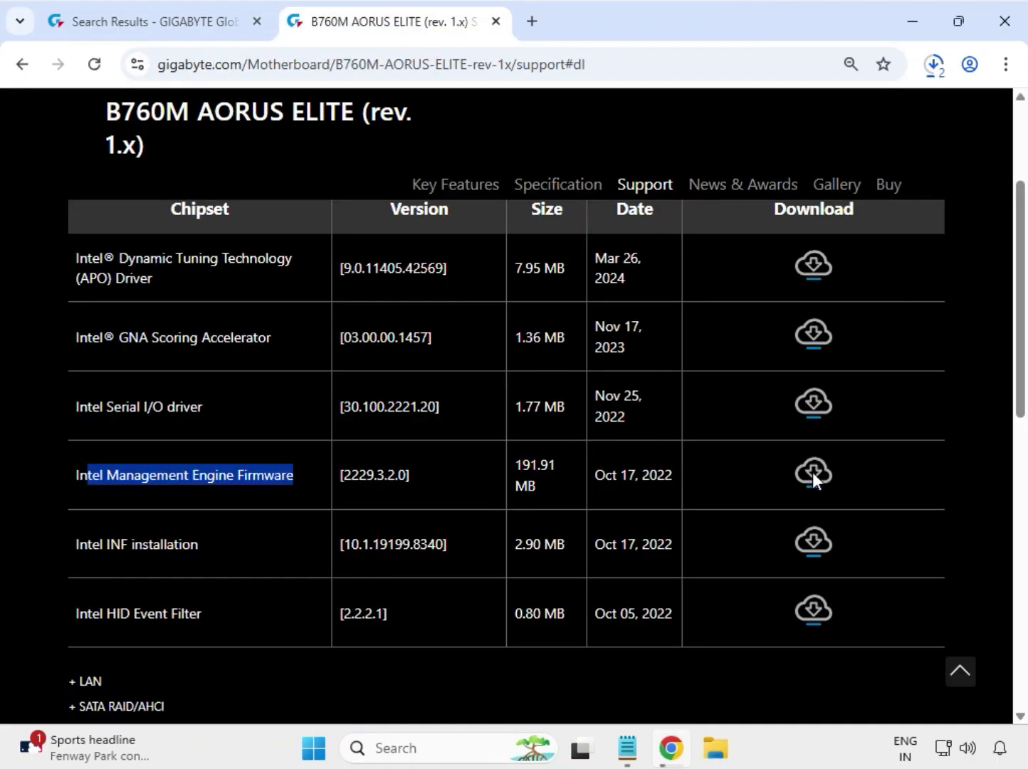
left_click(812, 473)
Expand the LAN drivers and download the Realtek LAN Driver version 11.24.0318.2025
scroll(167, 576, "down", 2)
left_click_drag(101, 576, 68, 576)
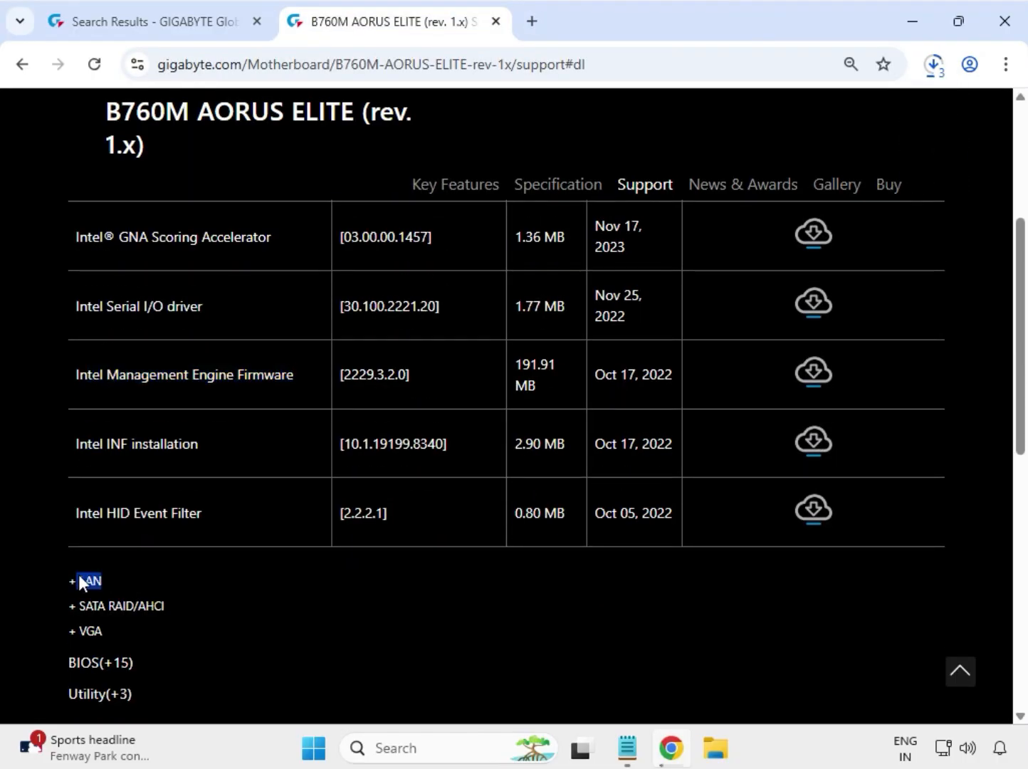
left_click(79, 573)
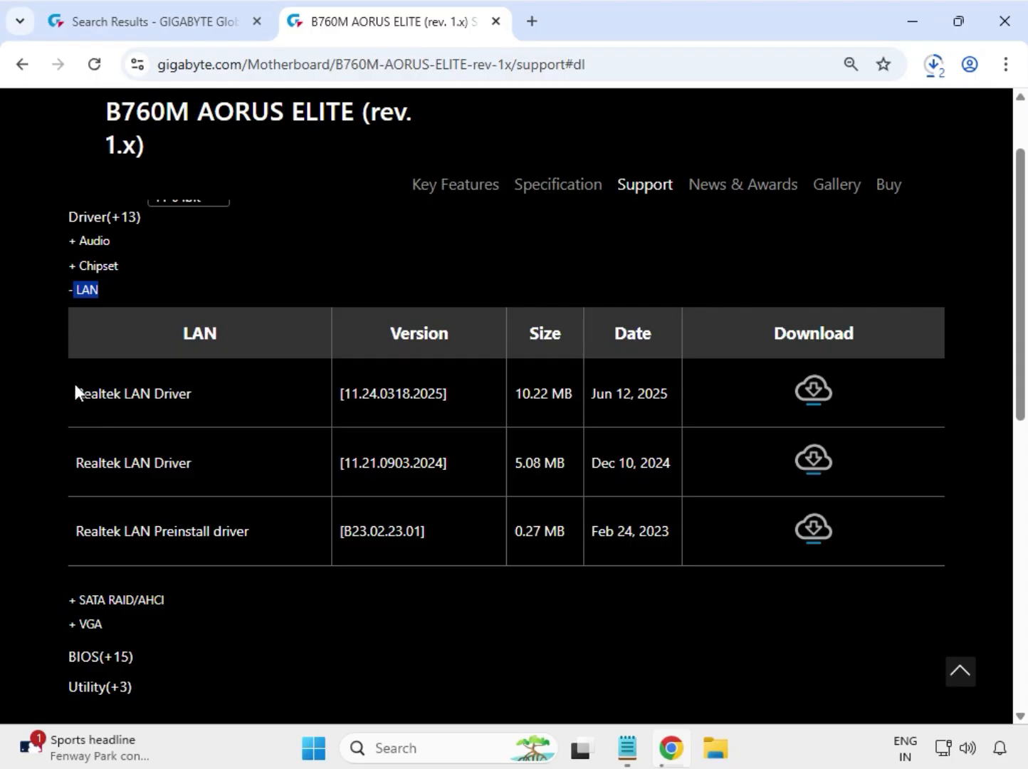
left_click_drag(75, 385, 793, 425)
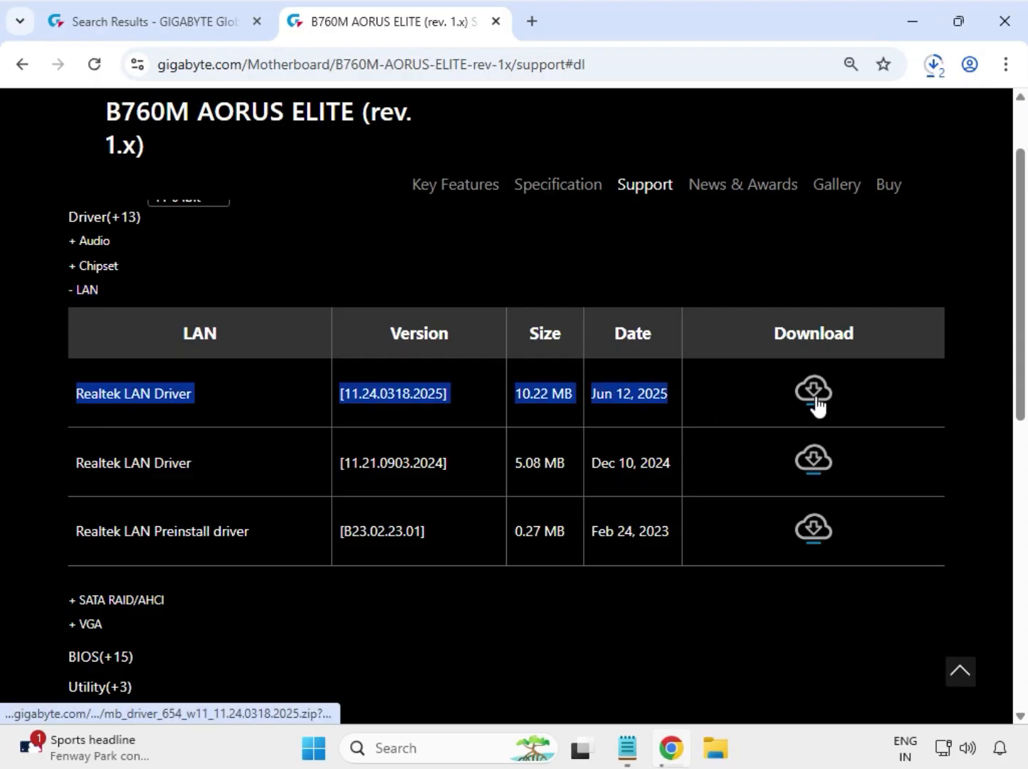
left_click(818, 411)
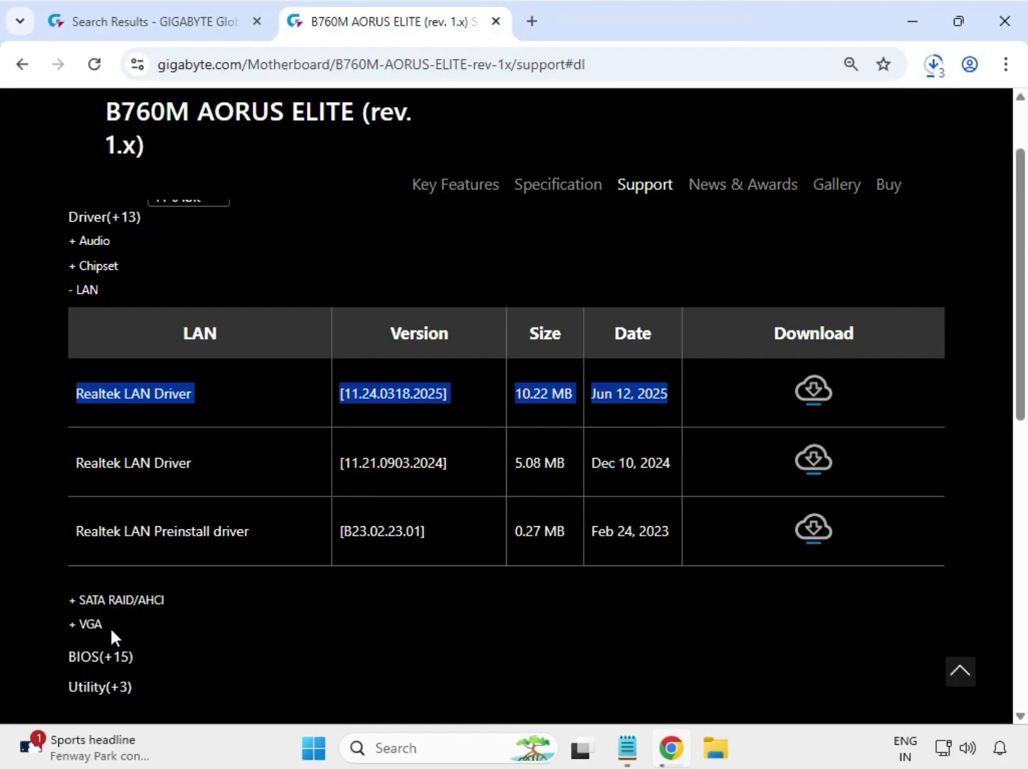
Expand the VGA drivers and download the Intel Graphic Driver version 31.0.101.3302
double_click(87, 623)
scroll(85, 623, "up", 2)
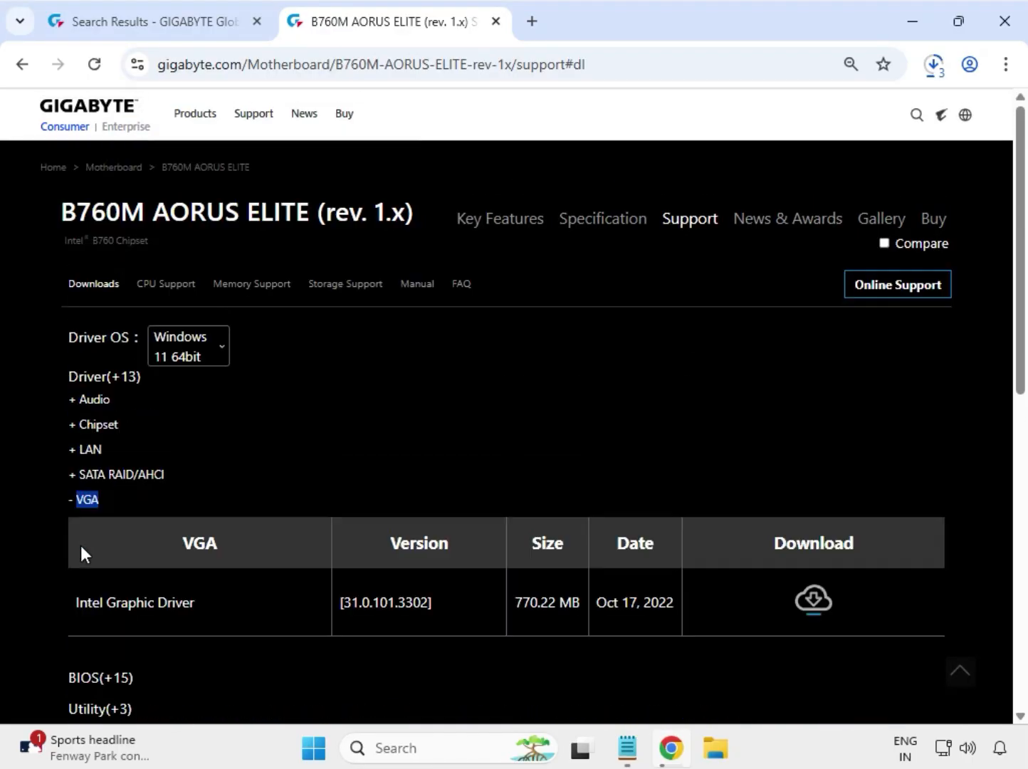
left_click_drag(80, 602, 194, 602)
left_click_drag(351, 604, 676, 619)
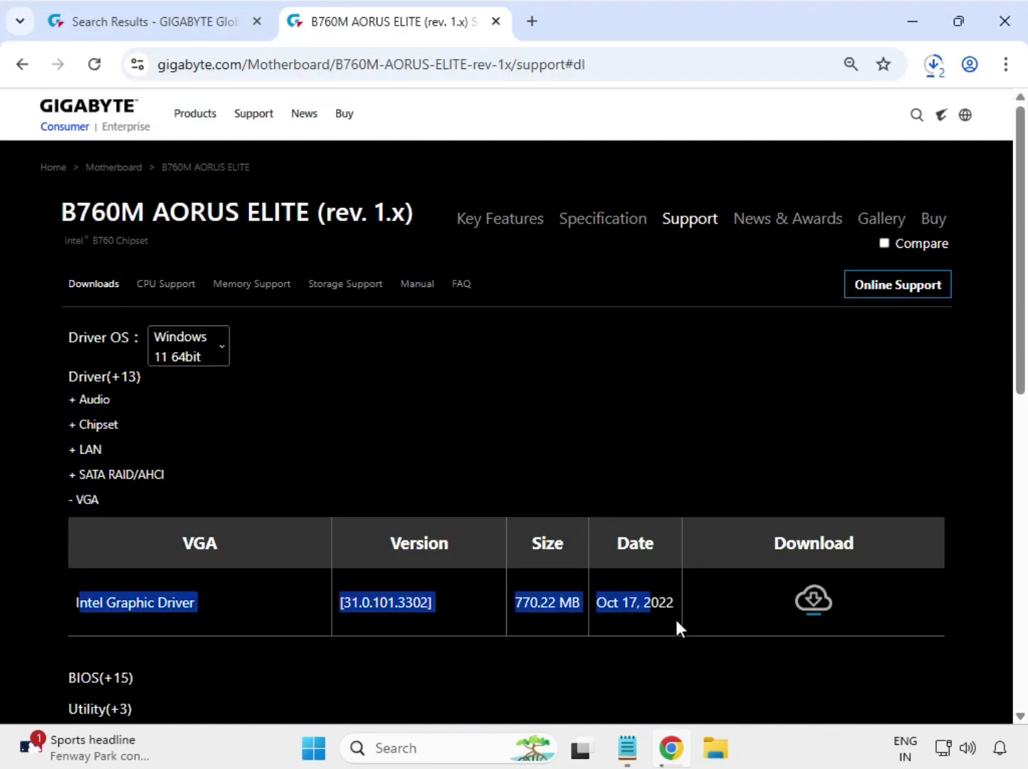
left_click(812, 602)
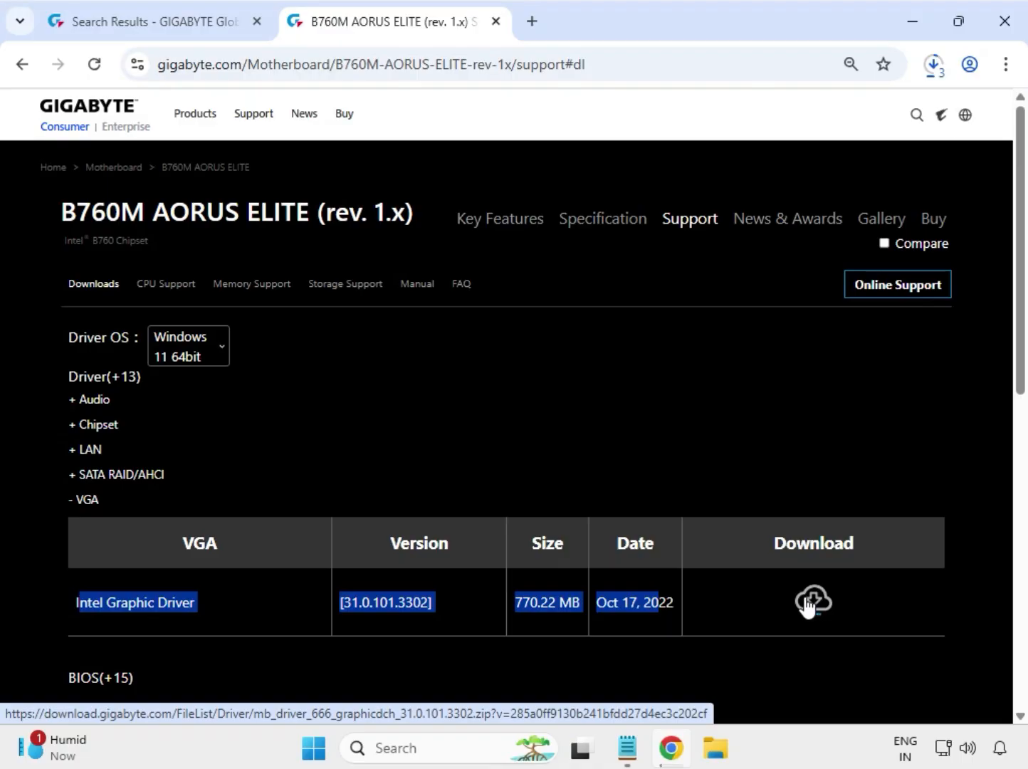
Open the browser's download history and show the downloaded LAN driver archive in its folder
scroll(357, 626, "down", 1)
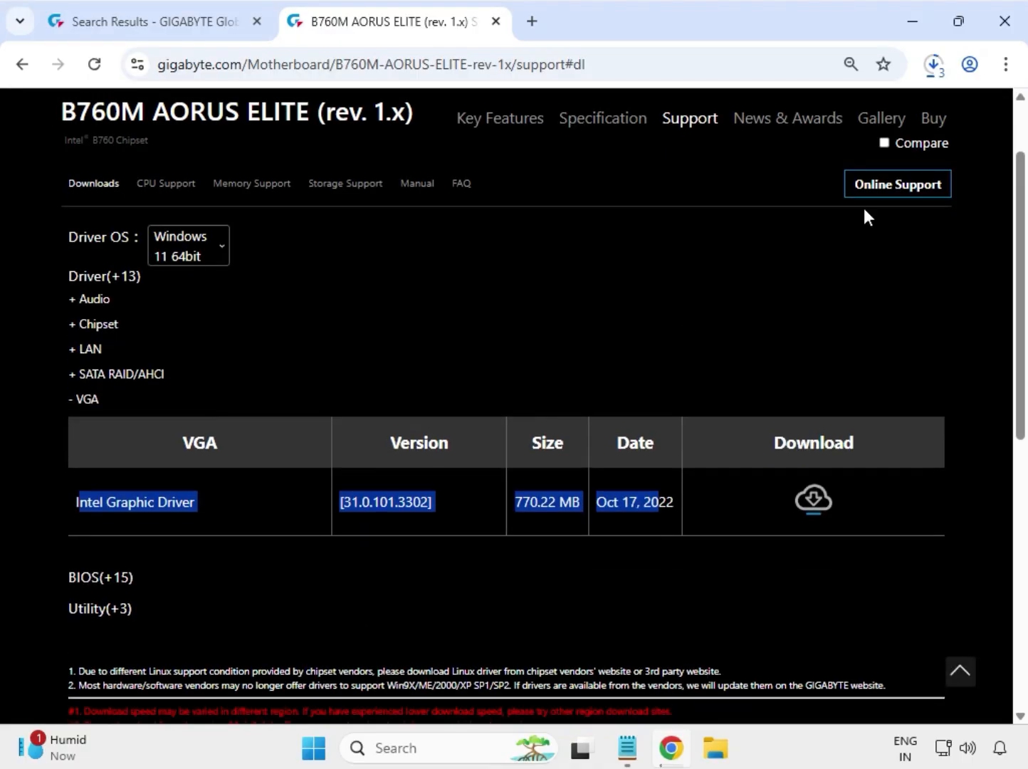
left_click(1004, 71)
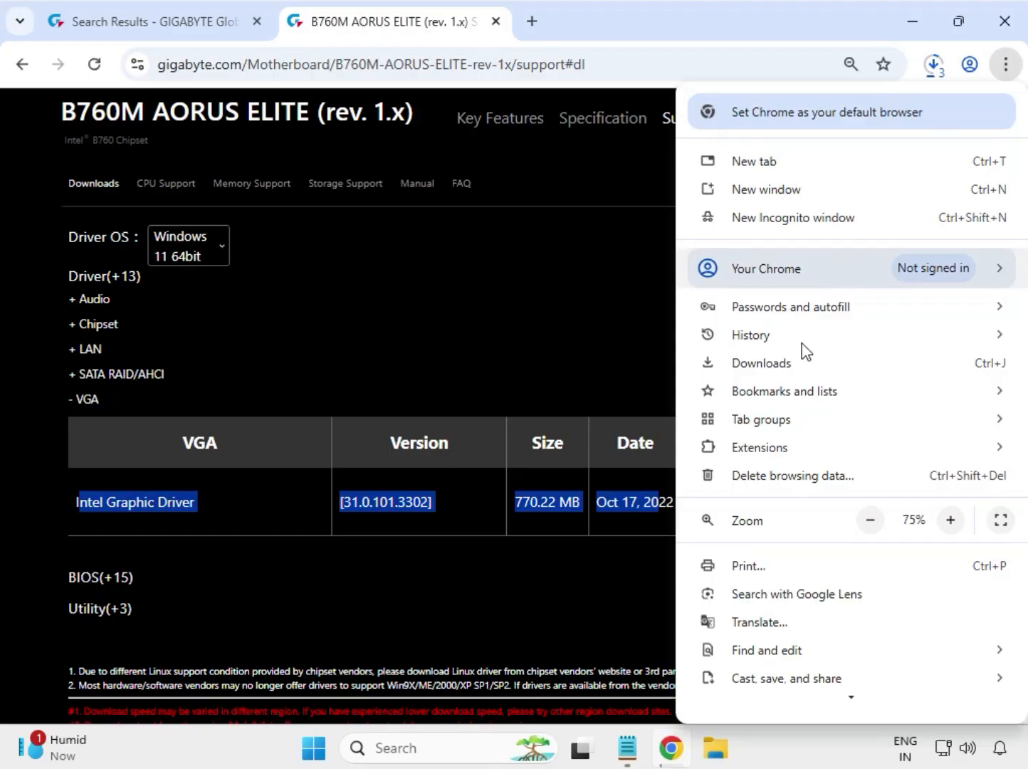
left_click(793, 363)
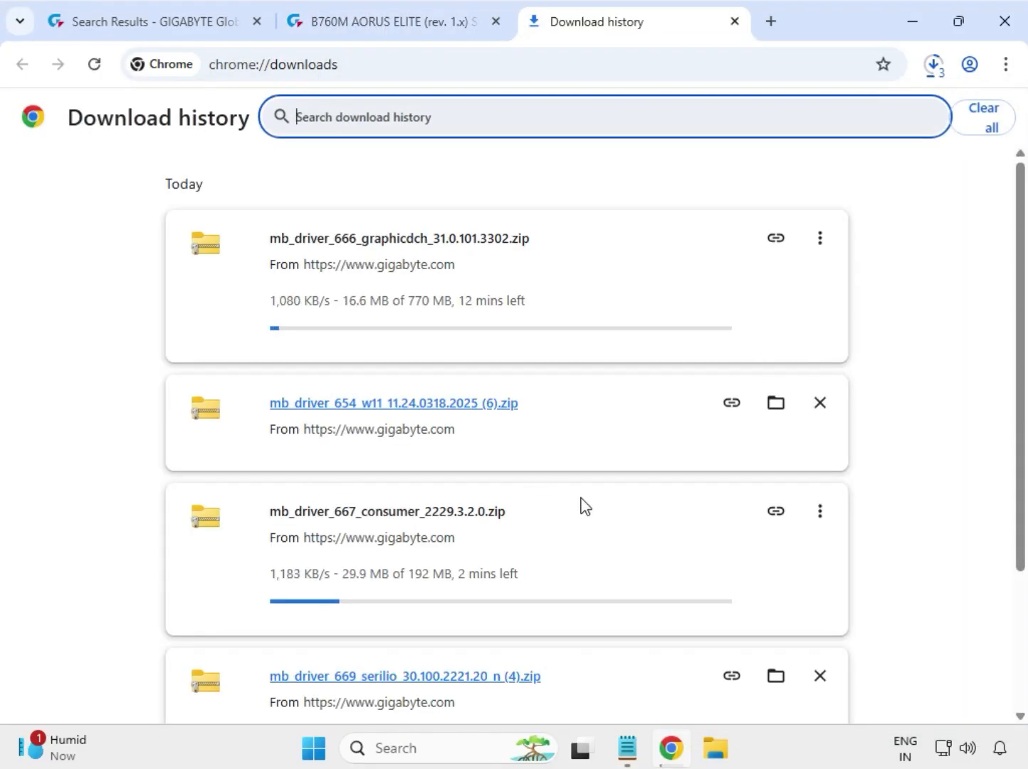
scroll(615, 558, "down", 2)
scroll(615, 558, "up", 2)
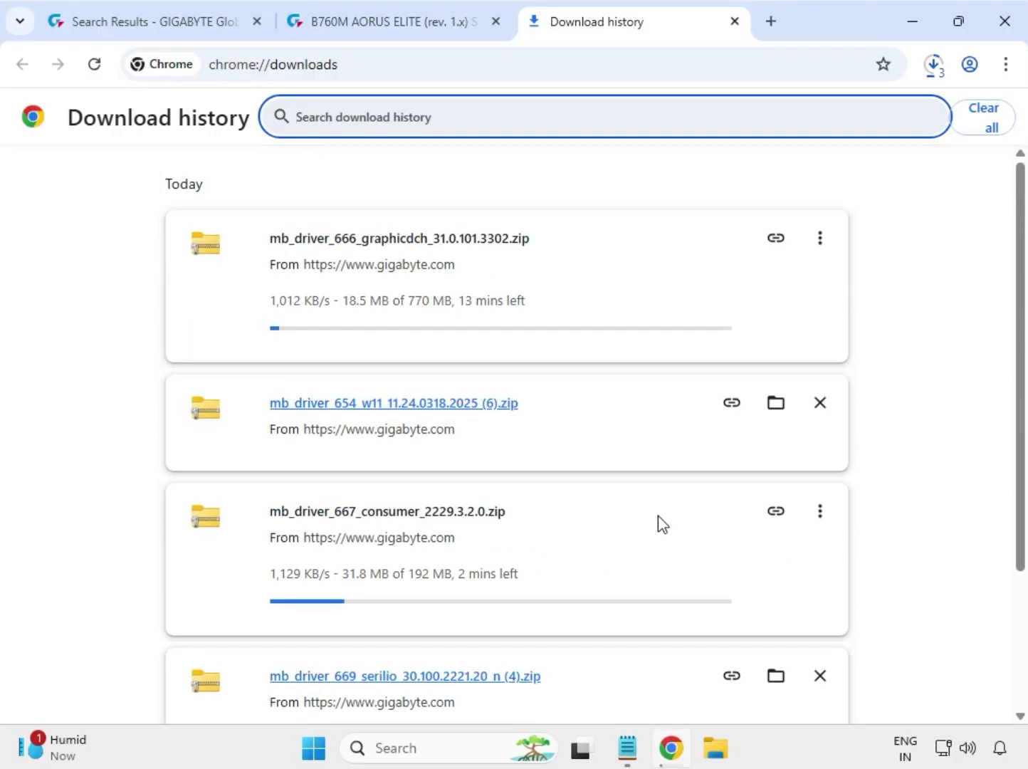
left_click(773, 405)
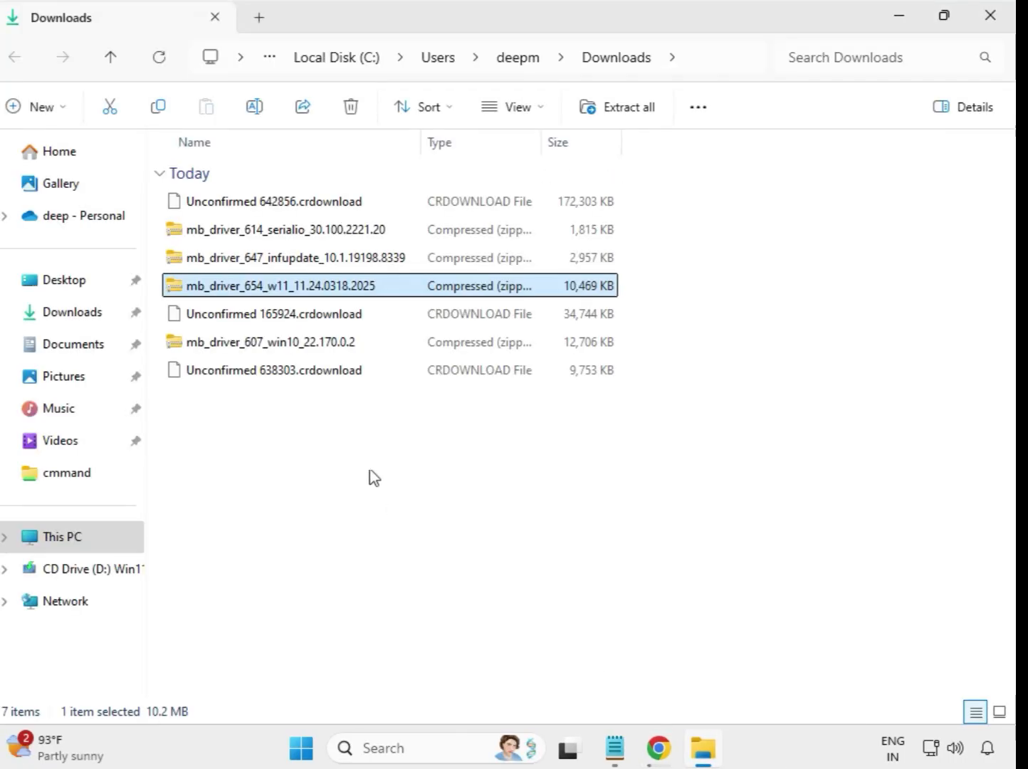
left_click_drag(375, 459, 350, 200)
left_click(552, 477)
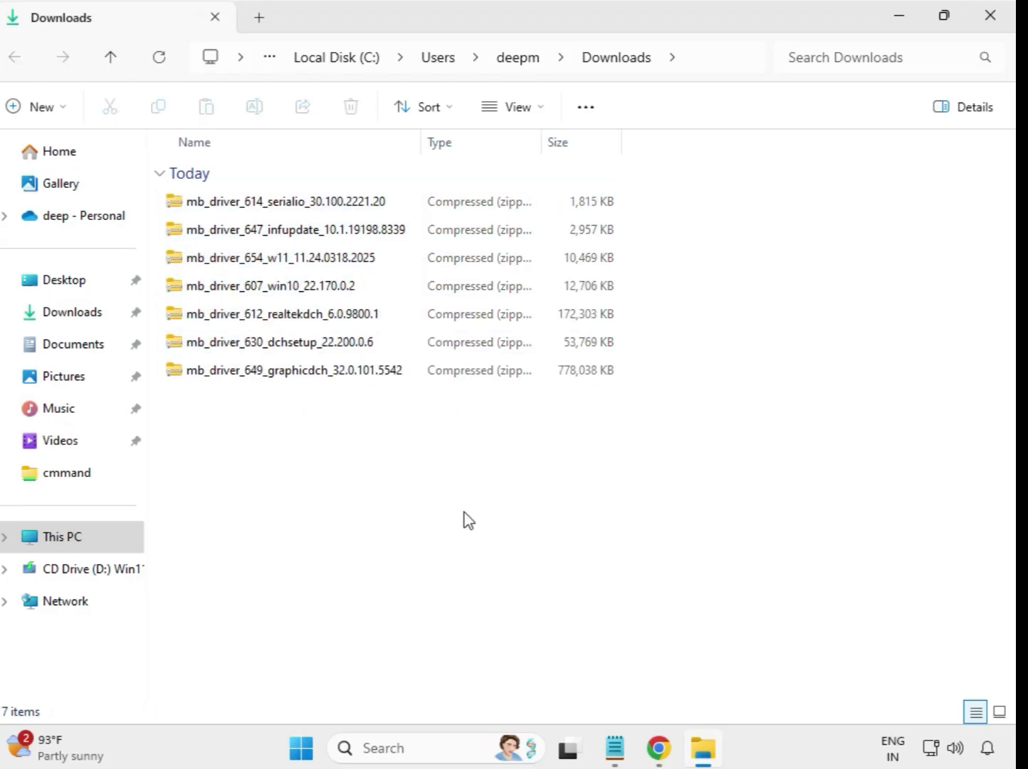
Extract the mb_driver_614_serialio_30.100.2221.20 archive to a folder of the same name in Downloads
left_click(266, 208)
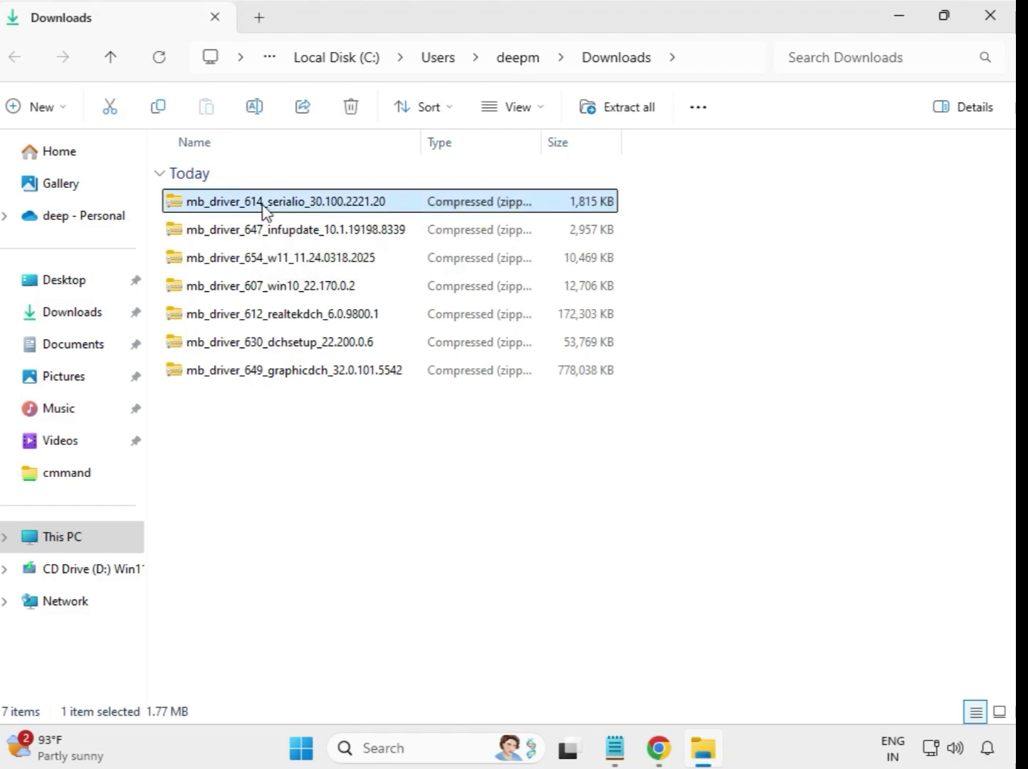
right_click(263, 206)
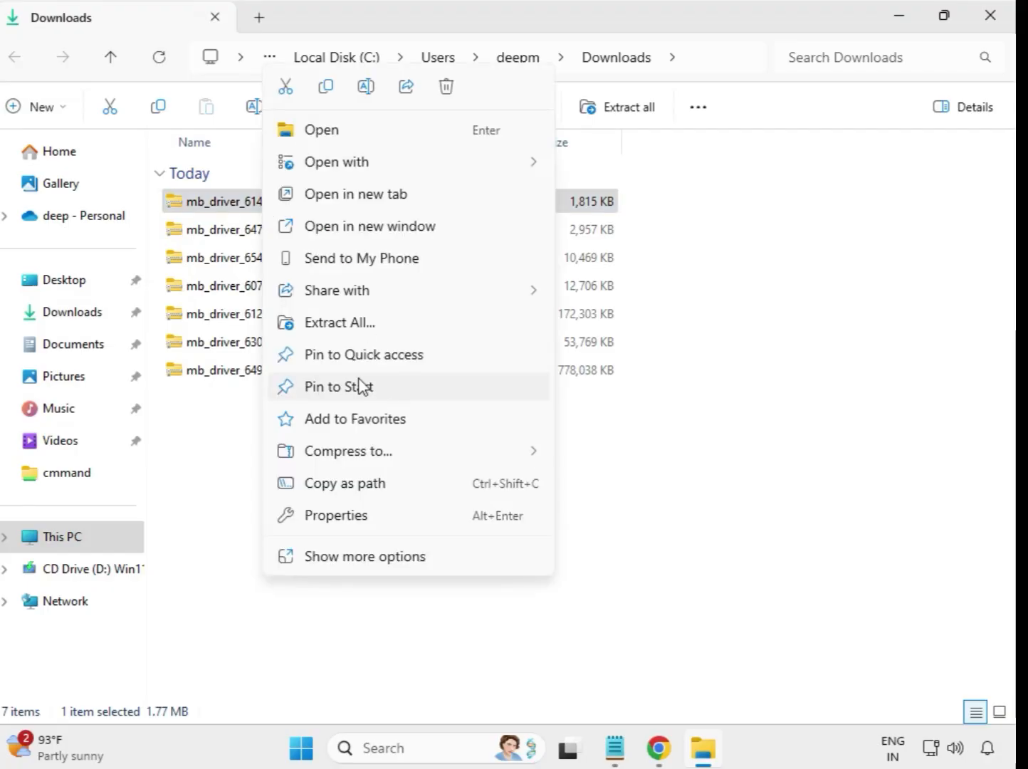
left_click(339, 322)
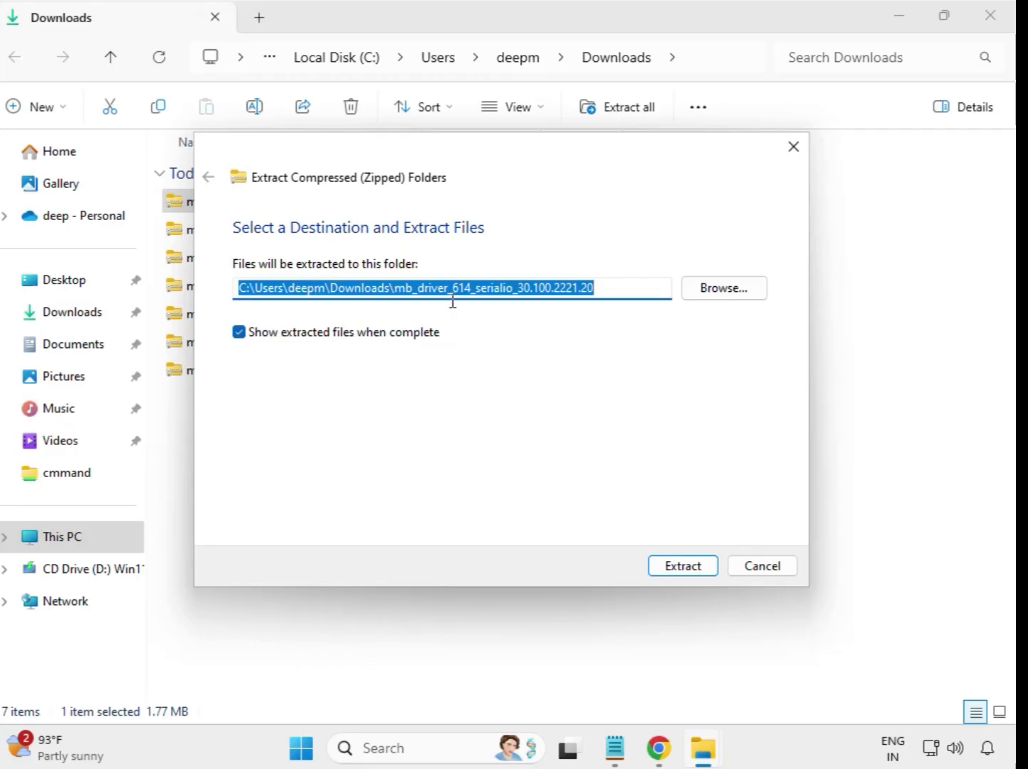
left_click(685, 566)
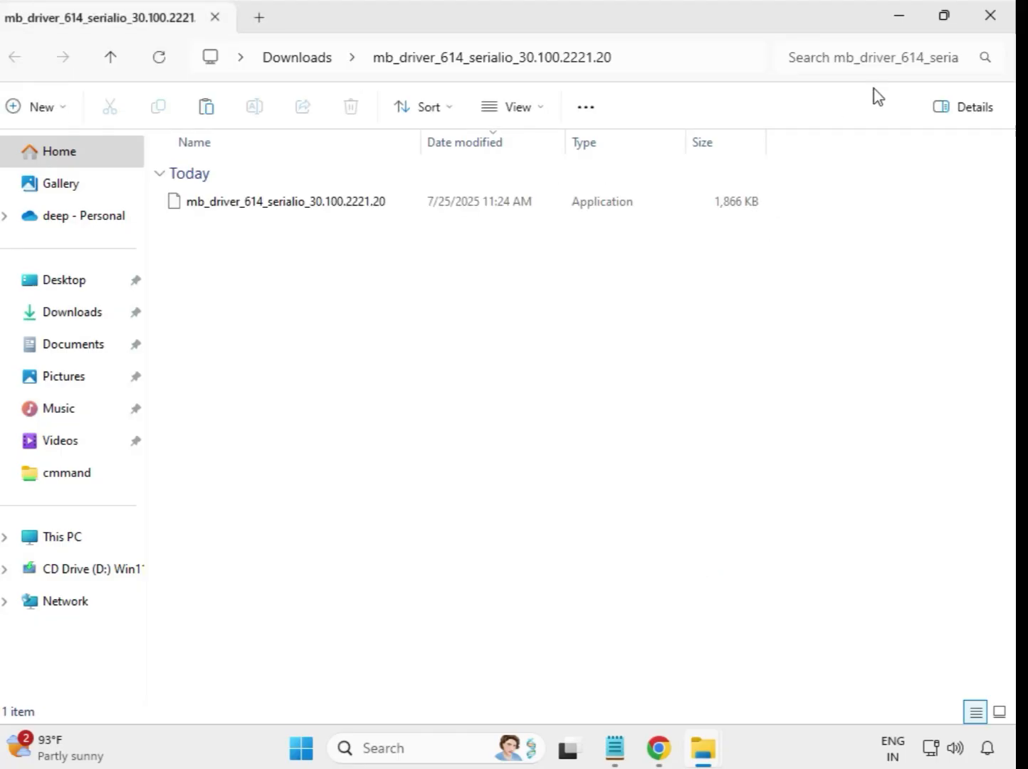
Close the extracted serialio folder, extract the mb_driver_647_infupdate_10.1.19198.8339 archive to a same-named folder in Downloads, and return to Downloads
left_click(991, 21)
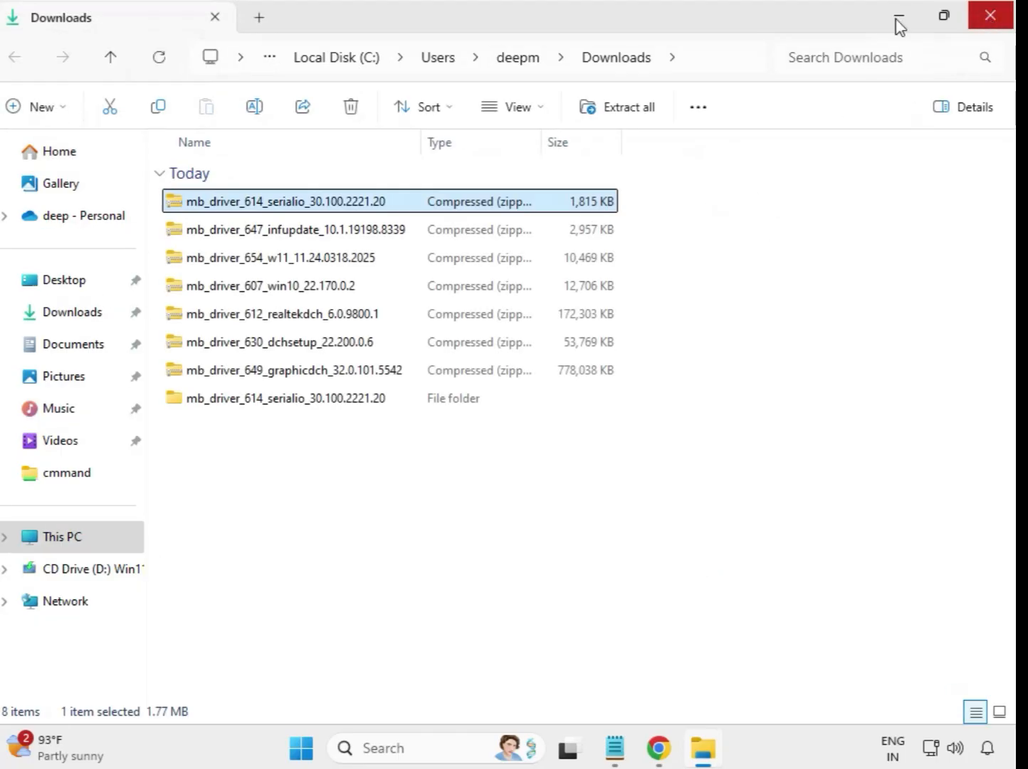
left_click(273, 415)
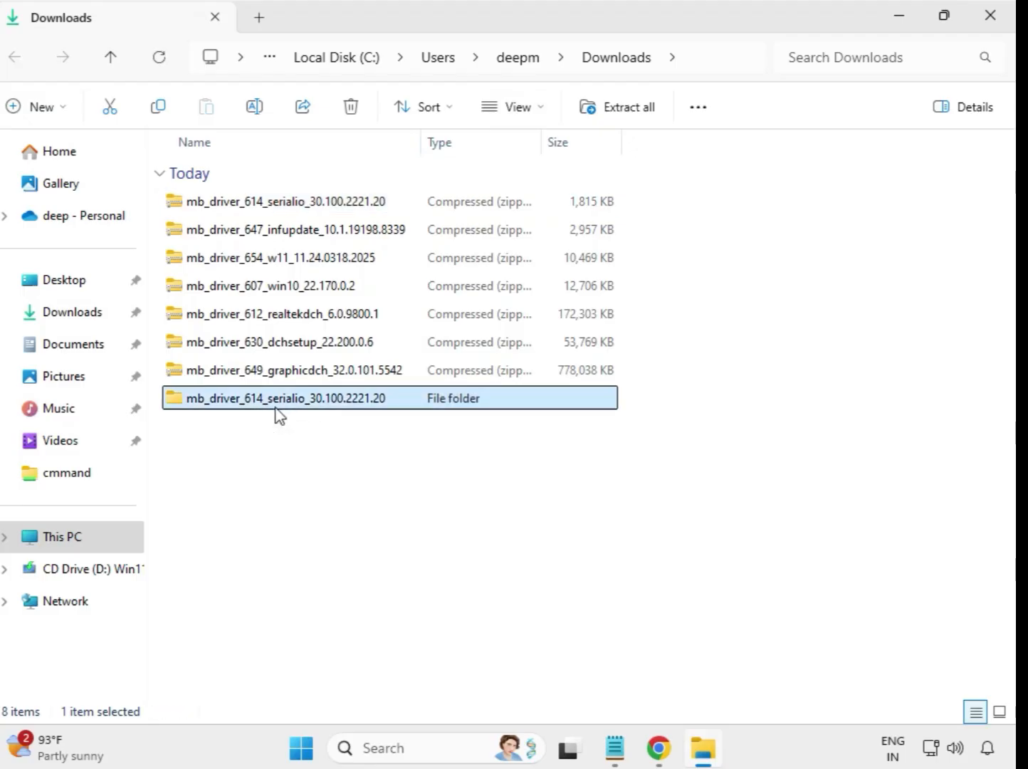
left_click(269, 237)
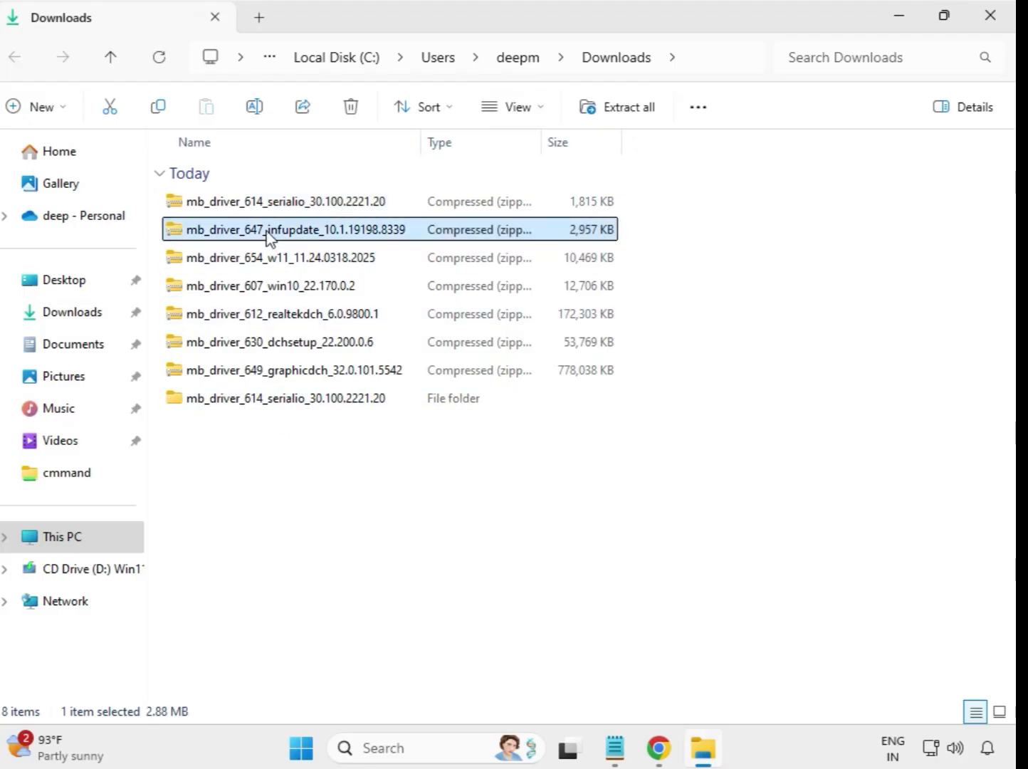
right_click(269, 237)
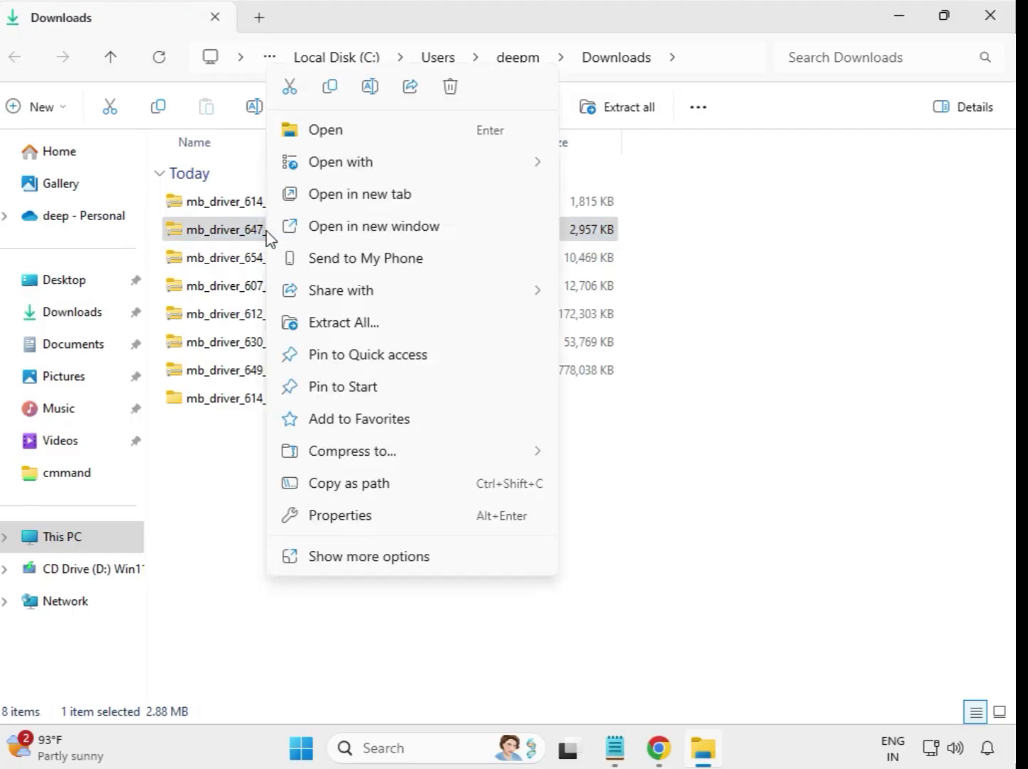
left_click(348, 324)
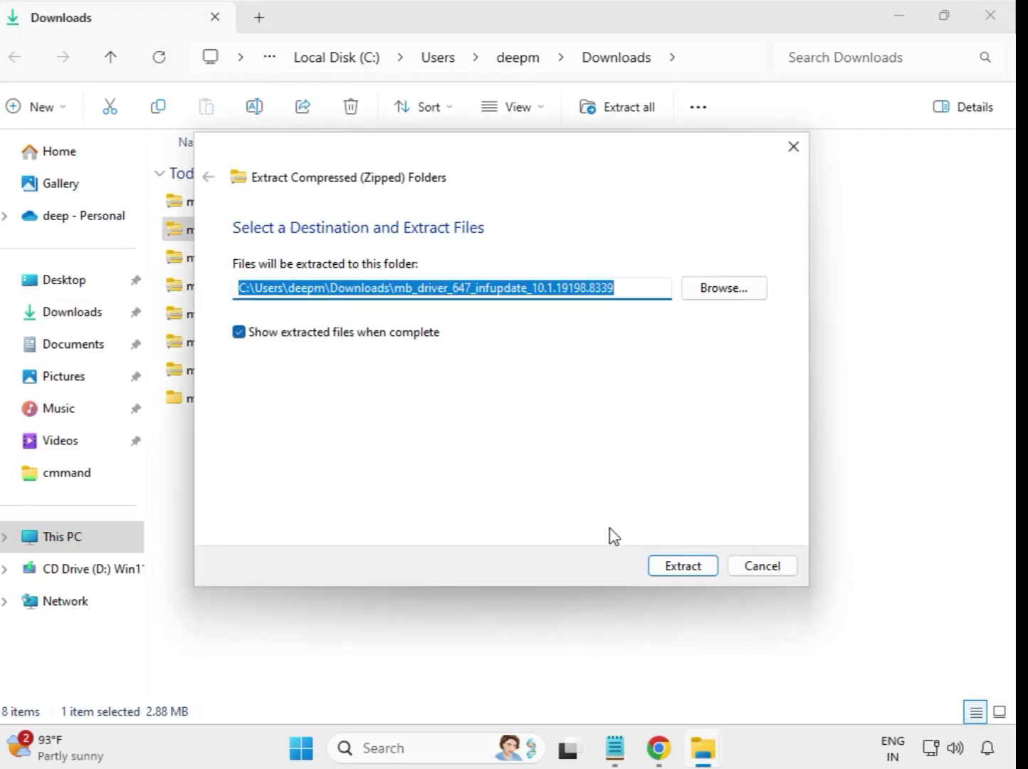
left_click(669, 569)
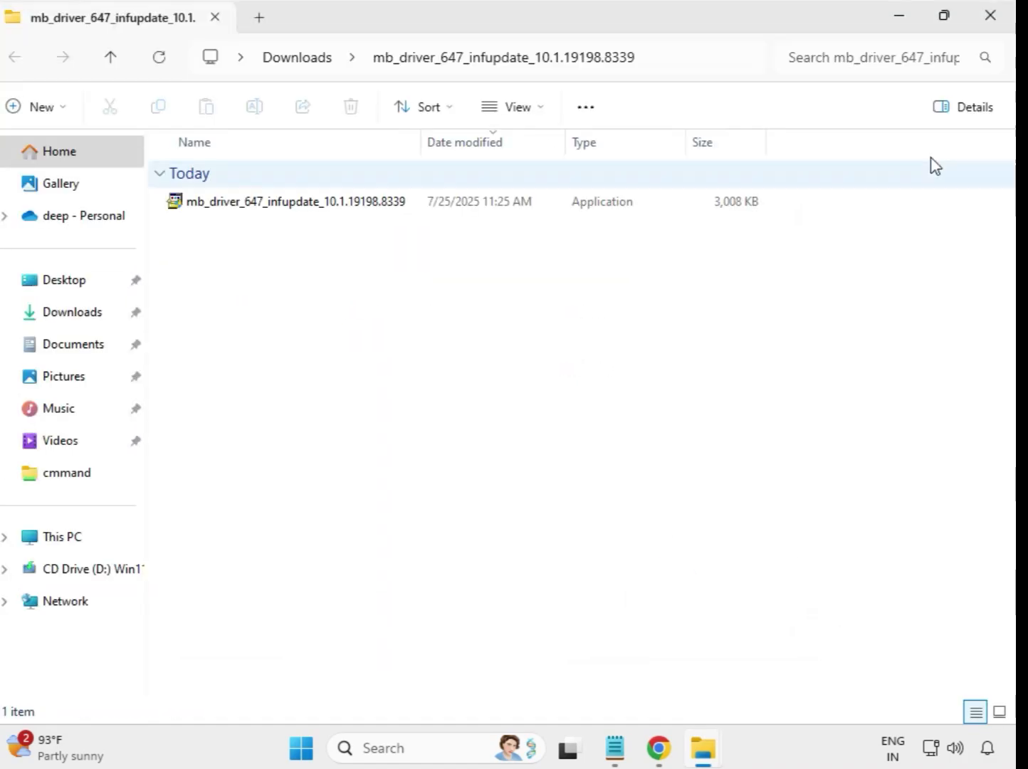
left_click(990, 21)
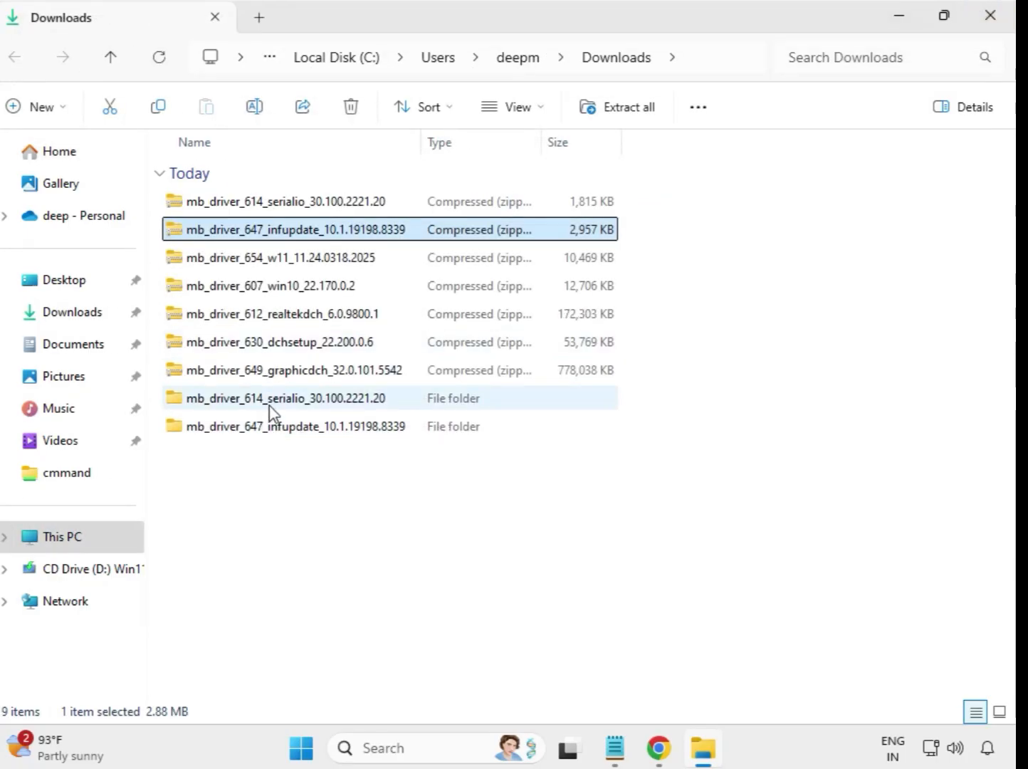
Extract the mb_driver_654_w11_11.24.0318.2025 archive to a same-named folder in Downloads and close the extracted folder's window
left_click(263, 267)
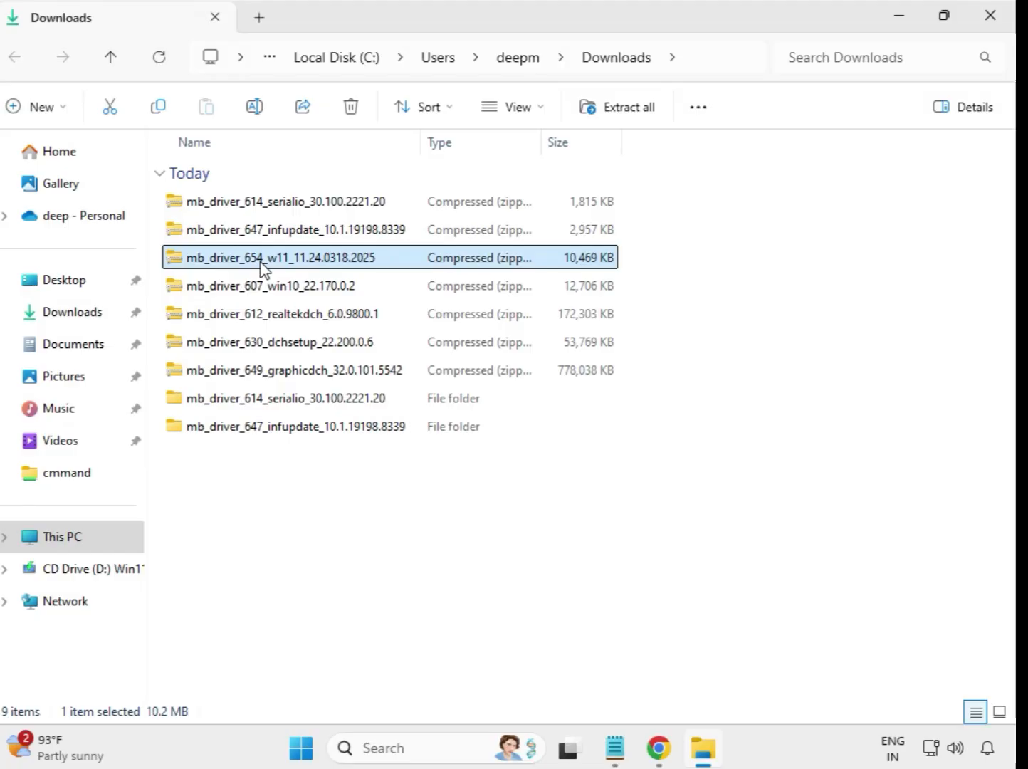
right_click(263, 267)
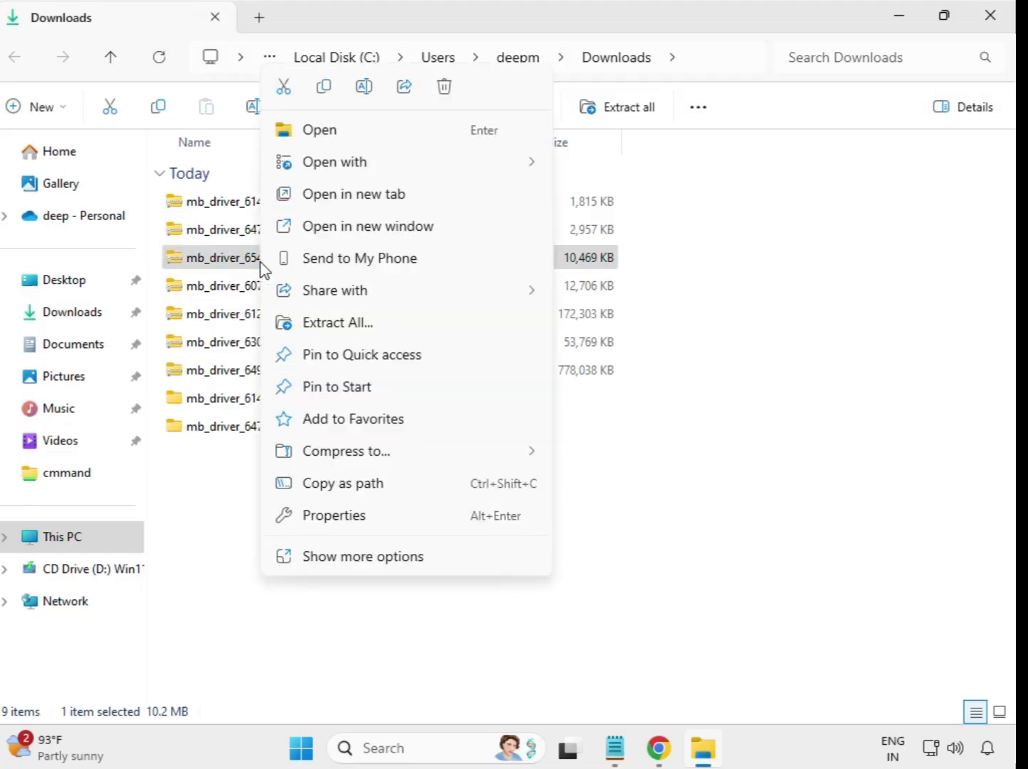
left_click(349, 324)
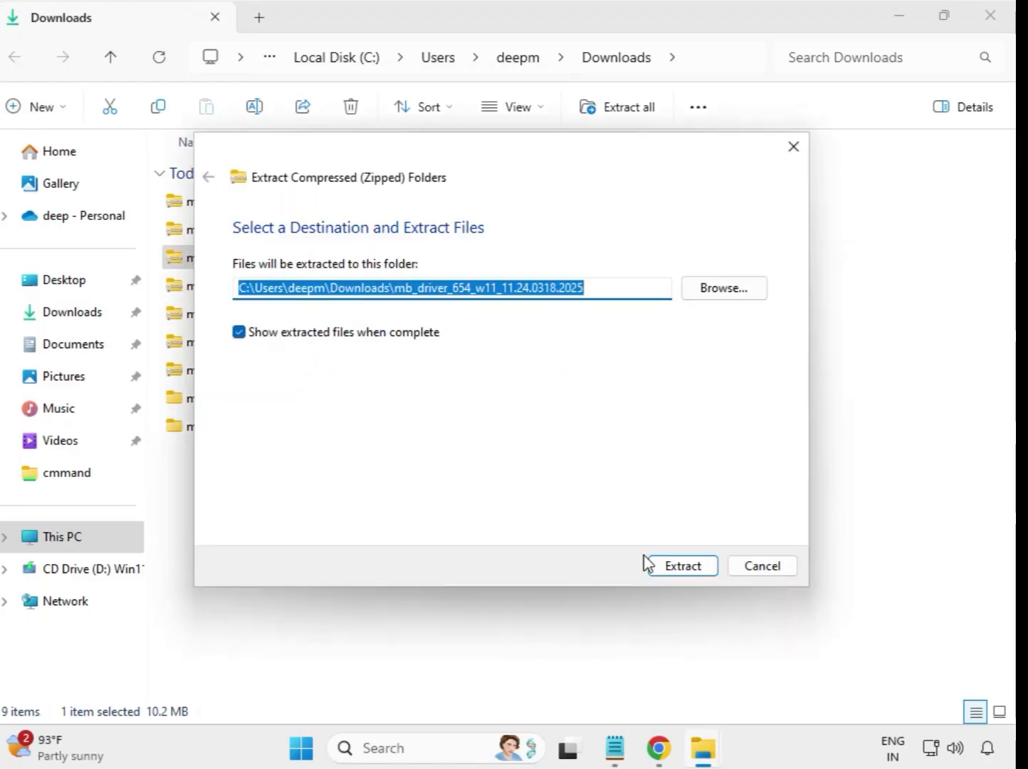
left_click(669, 567)
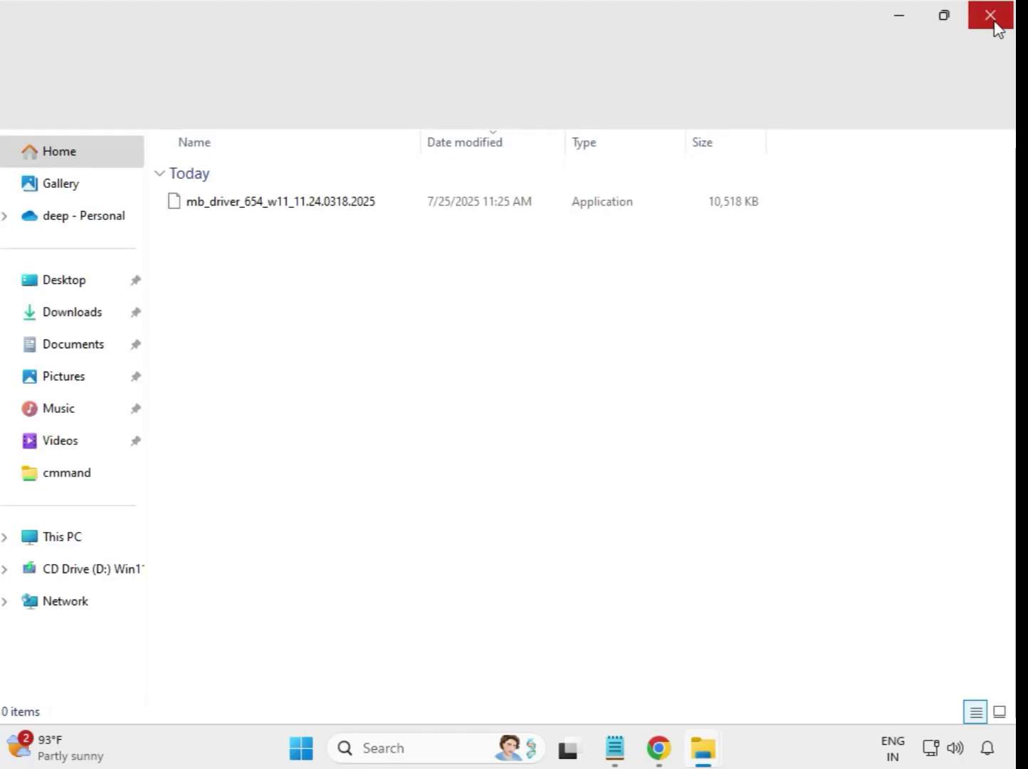
left_click(994, 23)
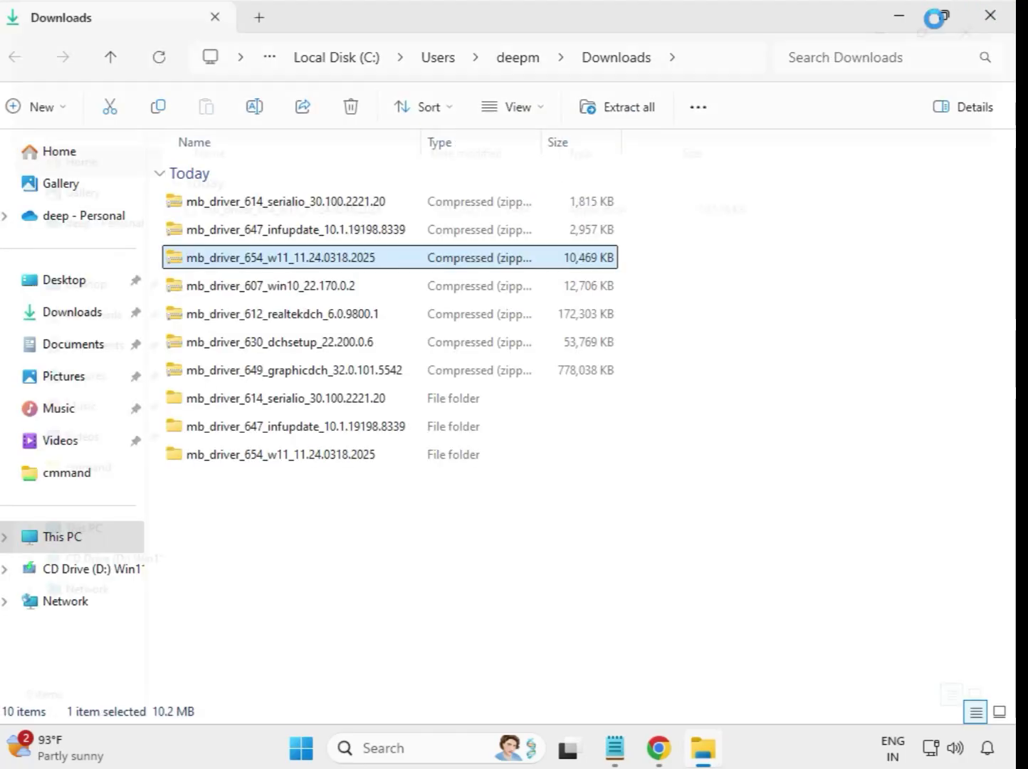
Extract the mb_driver_607_win10_22.170.0.2 archive to a same-named folder in Downloads and close the extracted folder's window
left_click(233, 288)
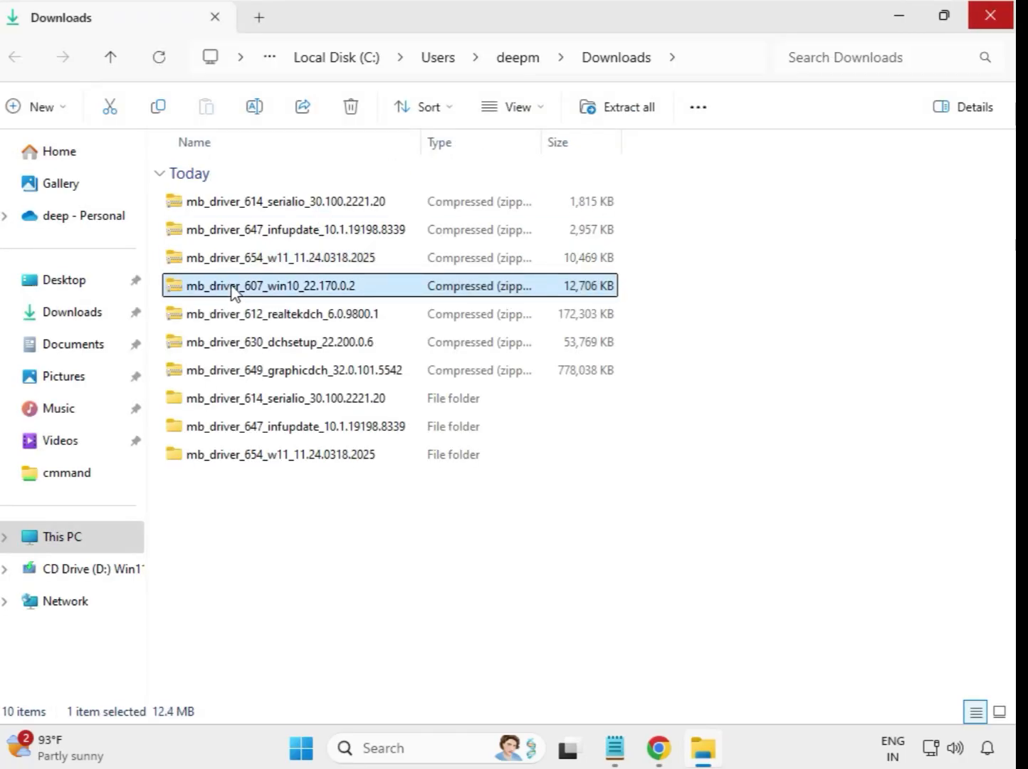
right_click(233, 288)
left_click(315, 326)
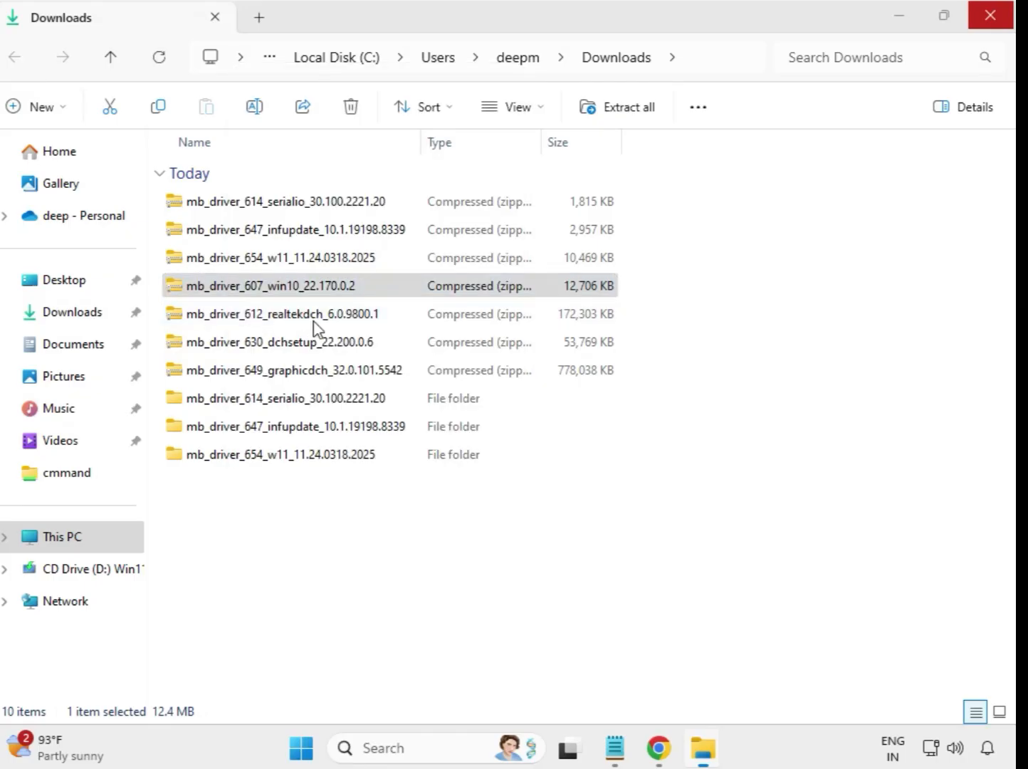
left_click(688, 567)
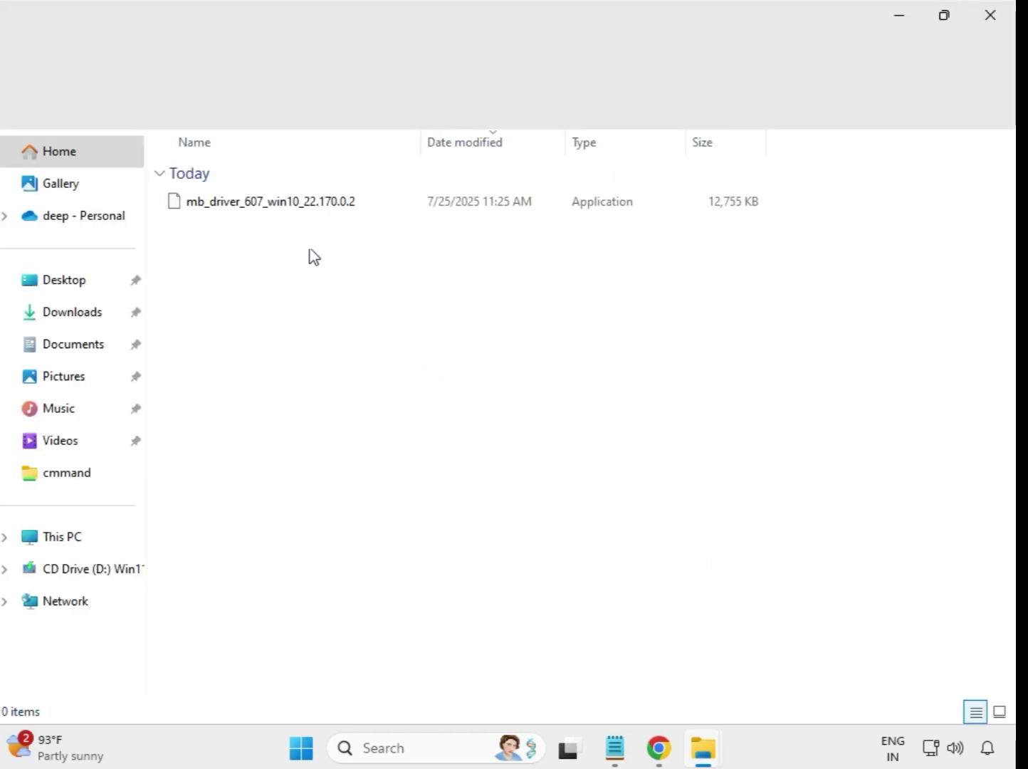
left_click(1002, 15)
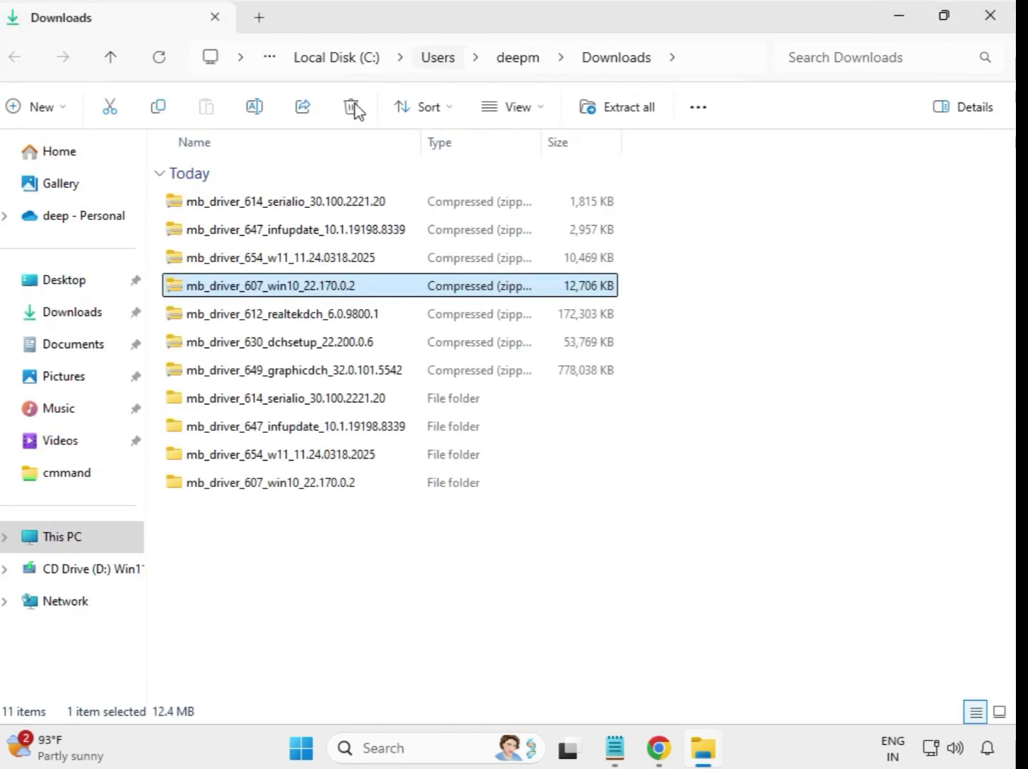
Extract the mb_driver_612_realtekdch_6.0.9800.1 archive to a same-named folder in Downloads and close the extracted folder's window
left_click(293, 322)
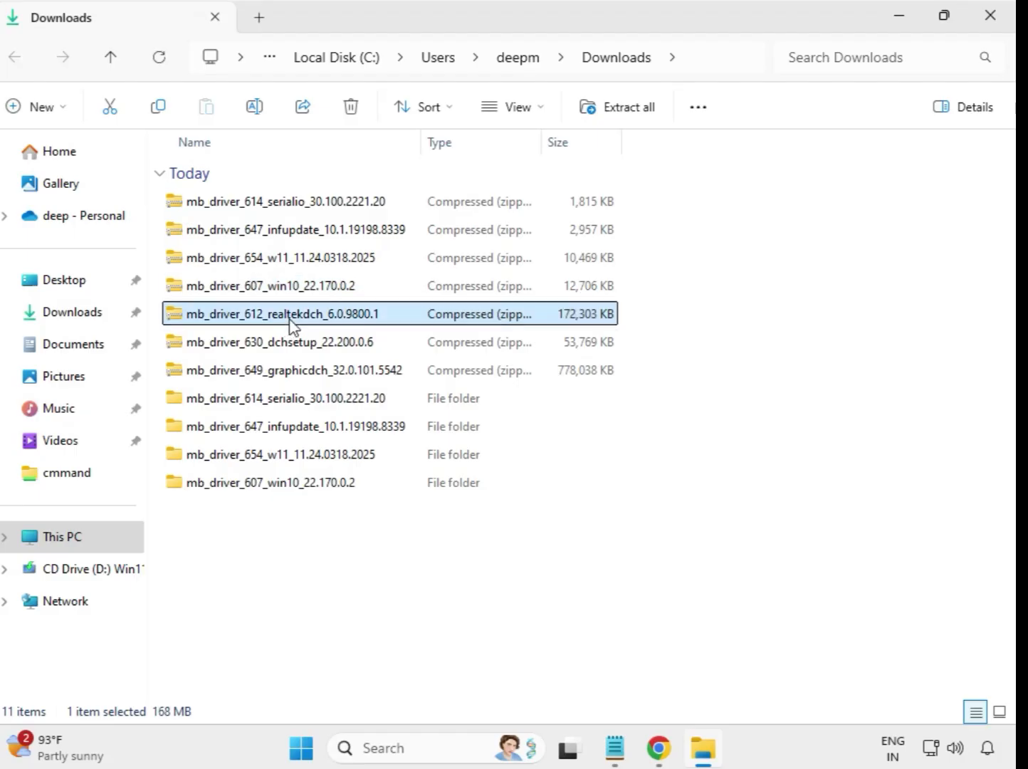
right_click(292, 322)
left_click(400, 326)
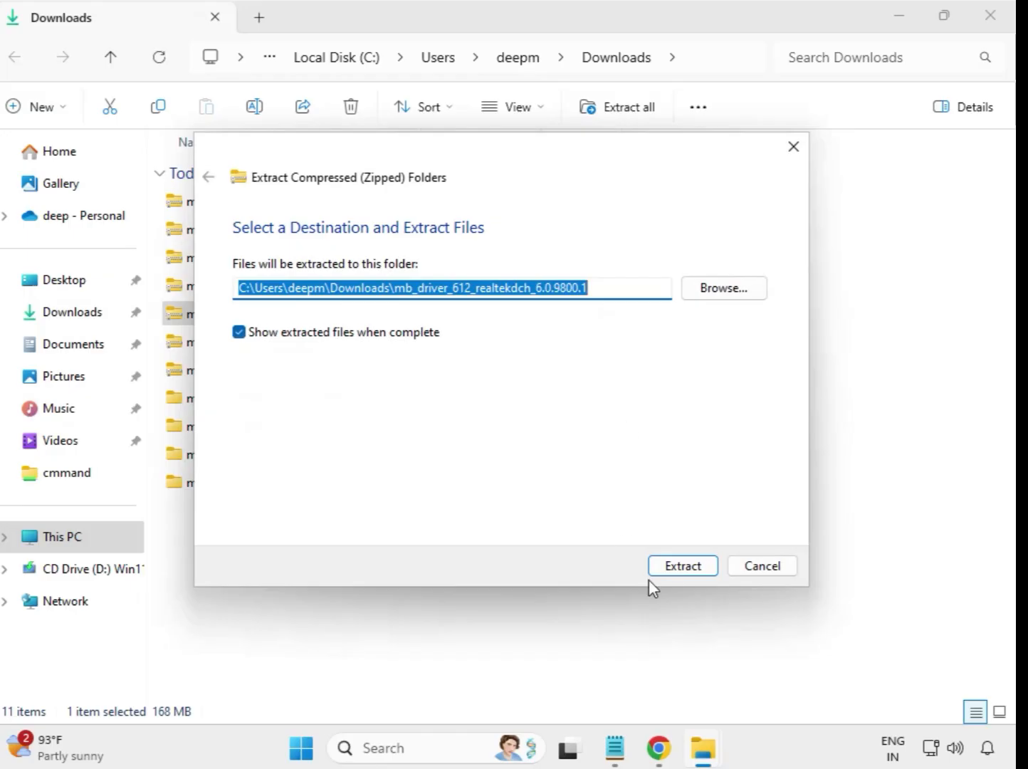
left_click(672, 568)
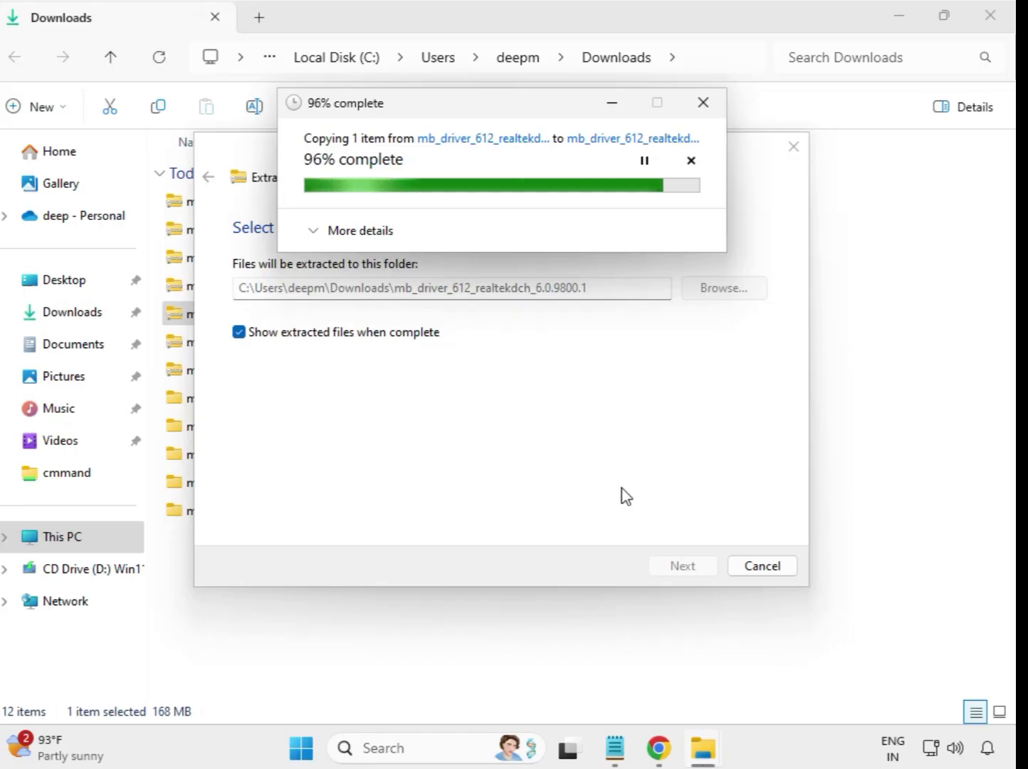
left_click(992, 17)
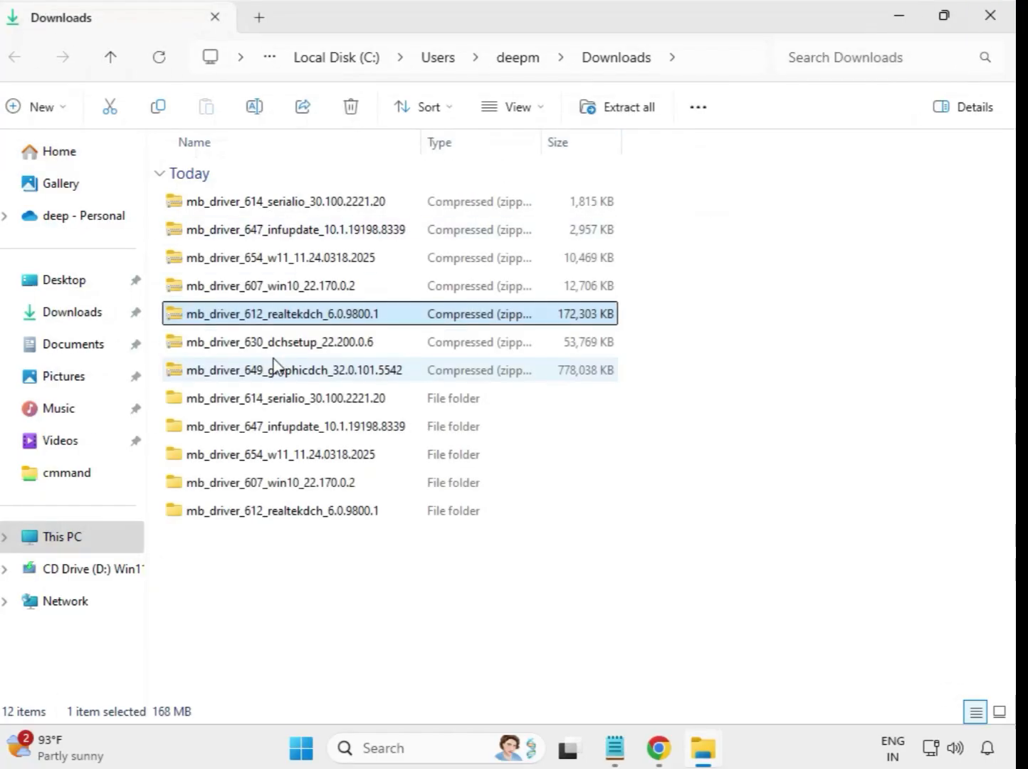
Extract the mb_driver_630_dchsetup_22.200.0.6 archive to a same-named folder in Downloads and close the extracted folder's window
left_click(284, 347)
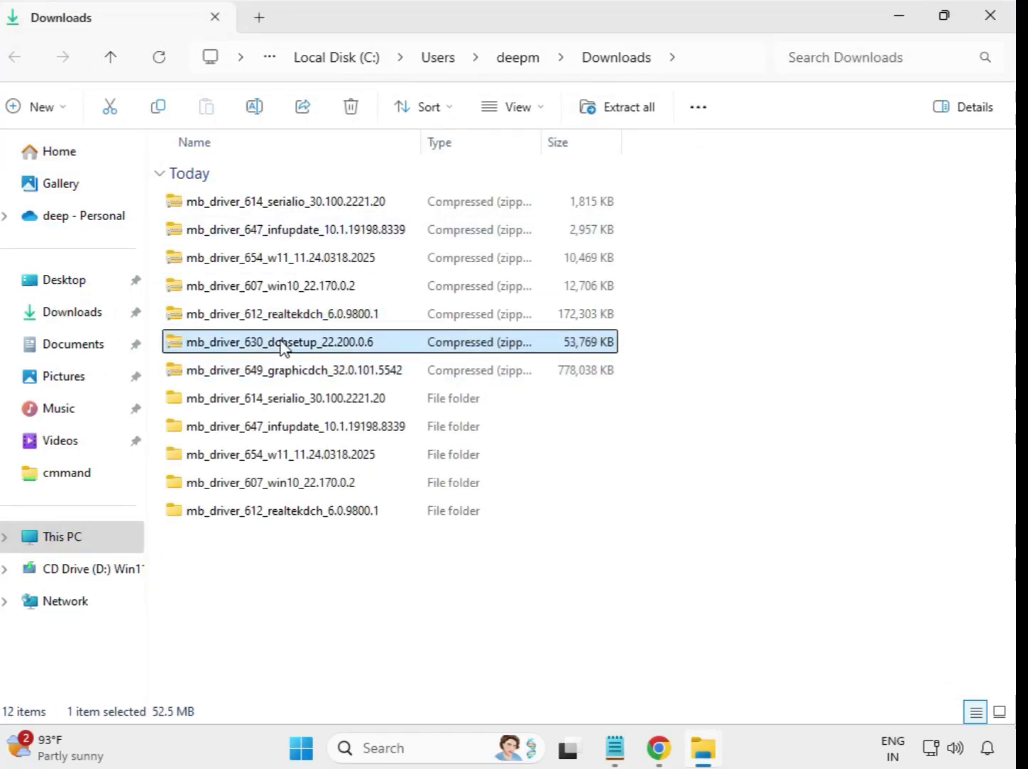
right_click(283, 345)
left_click(356, 335)
left_click(669, 566)
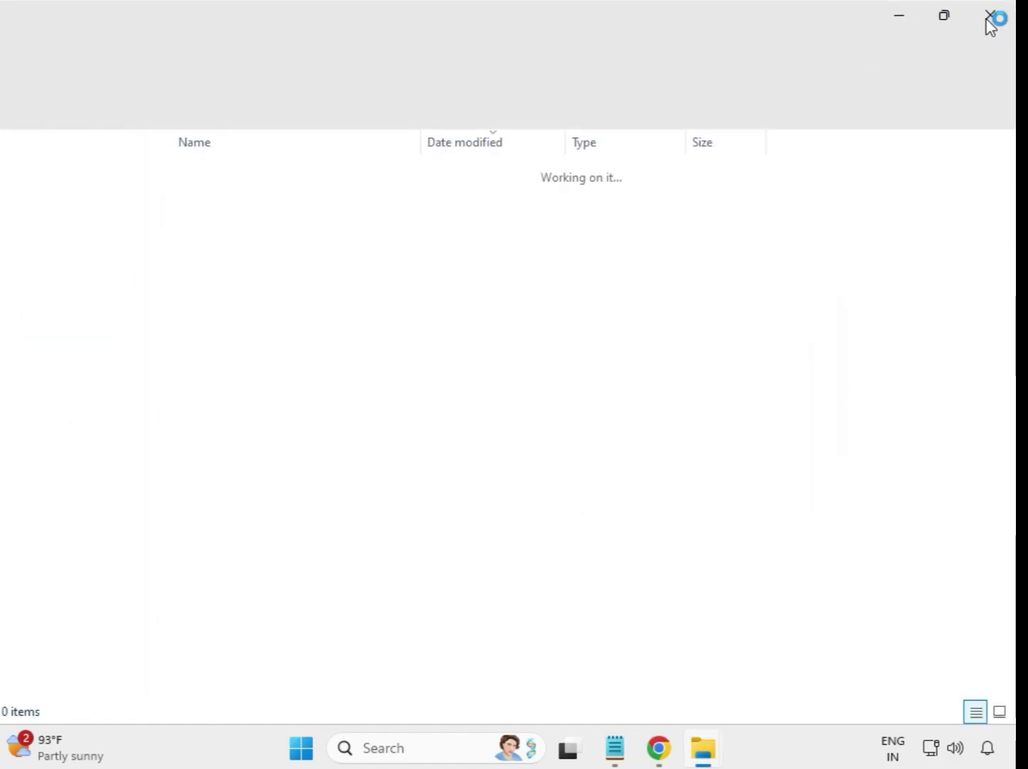
left_click(988, 17)
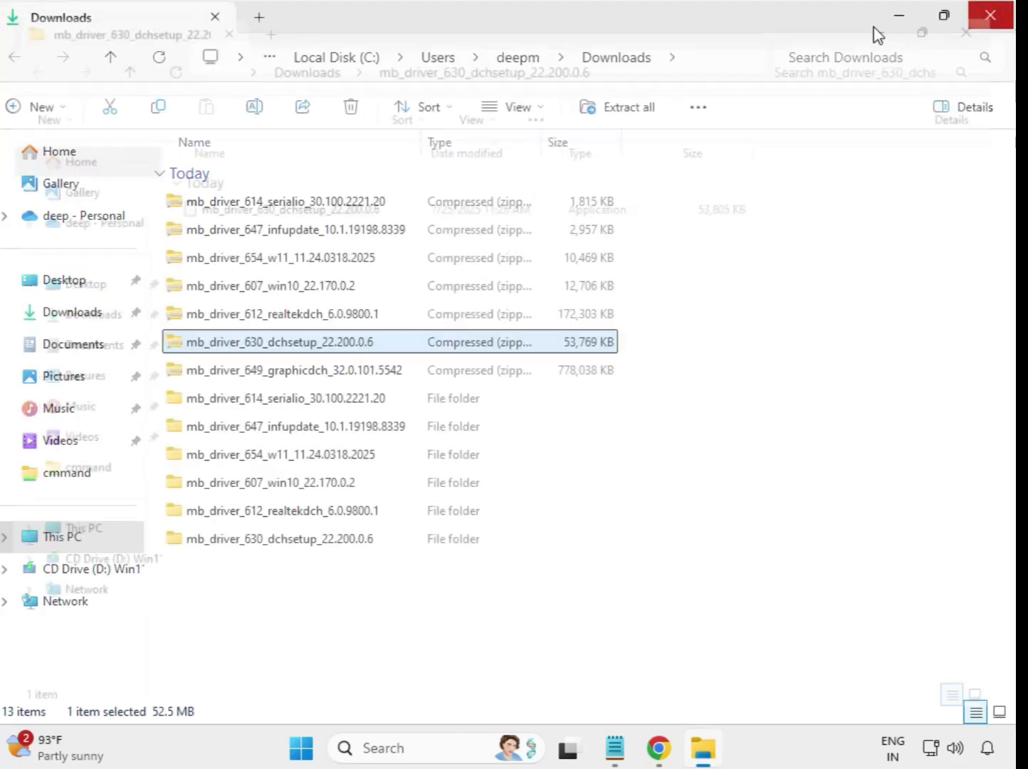
Extract the mb_driver_649_graphicdch_32.0.101.5542 archive to a same-named folder in Downloads and close the extracted folder's window
left_click(311, 376)
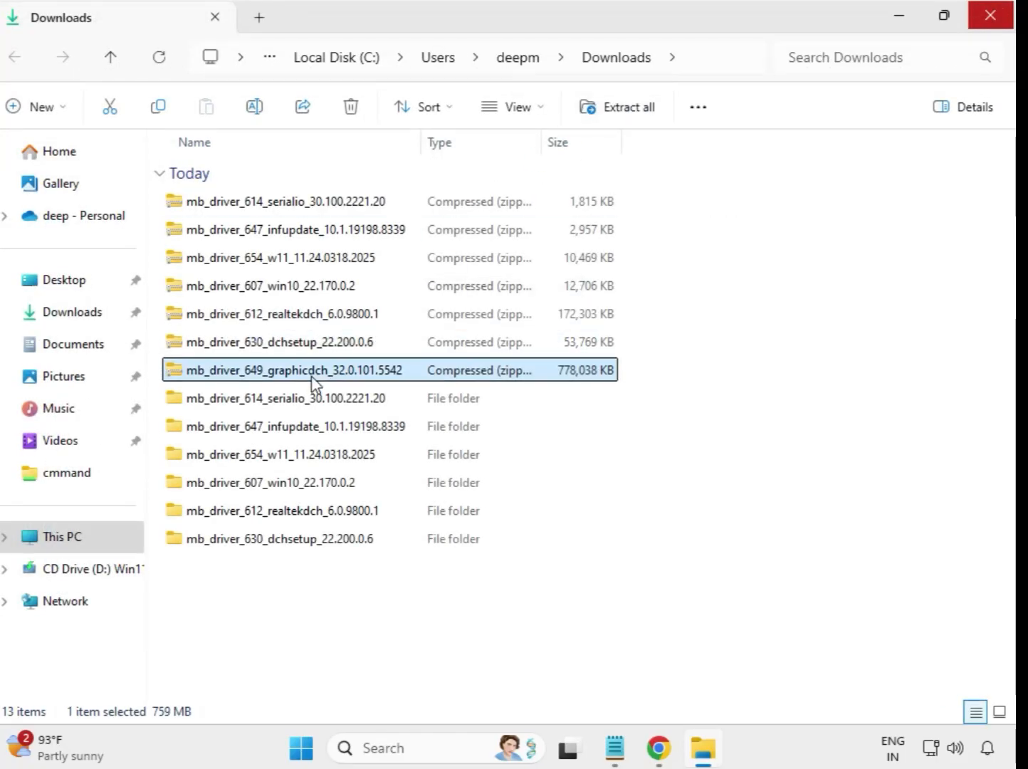
right_click(311, 377)
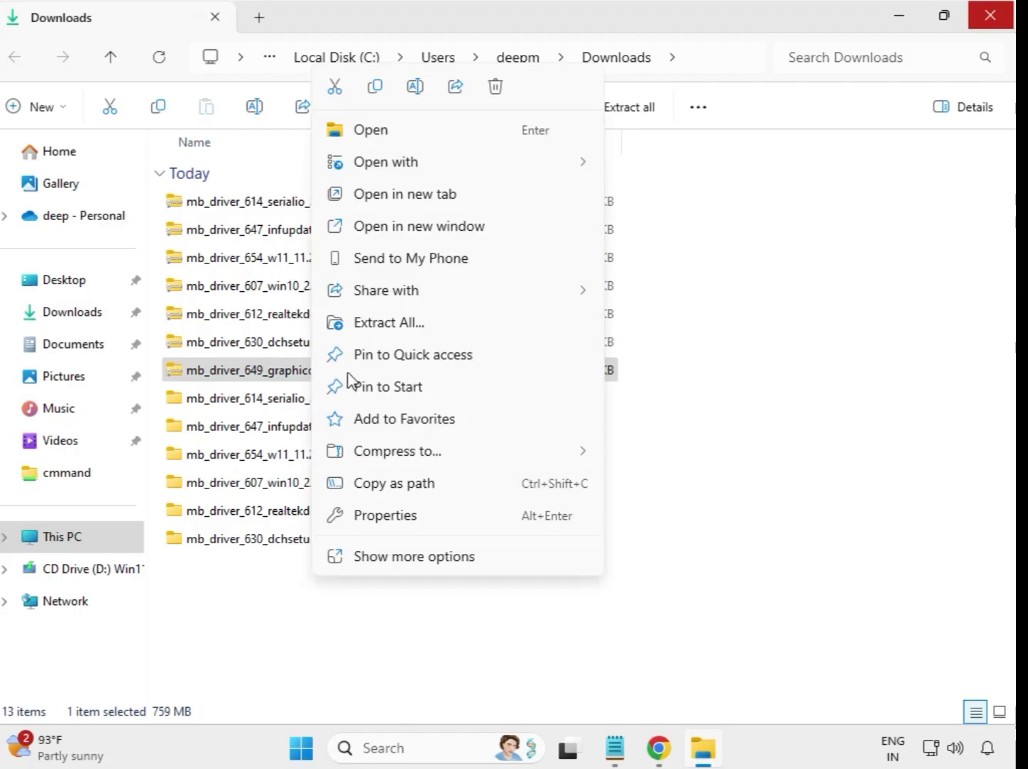
left_click(403, 326)
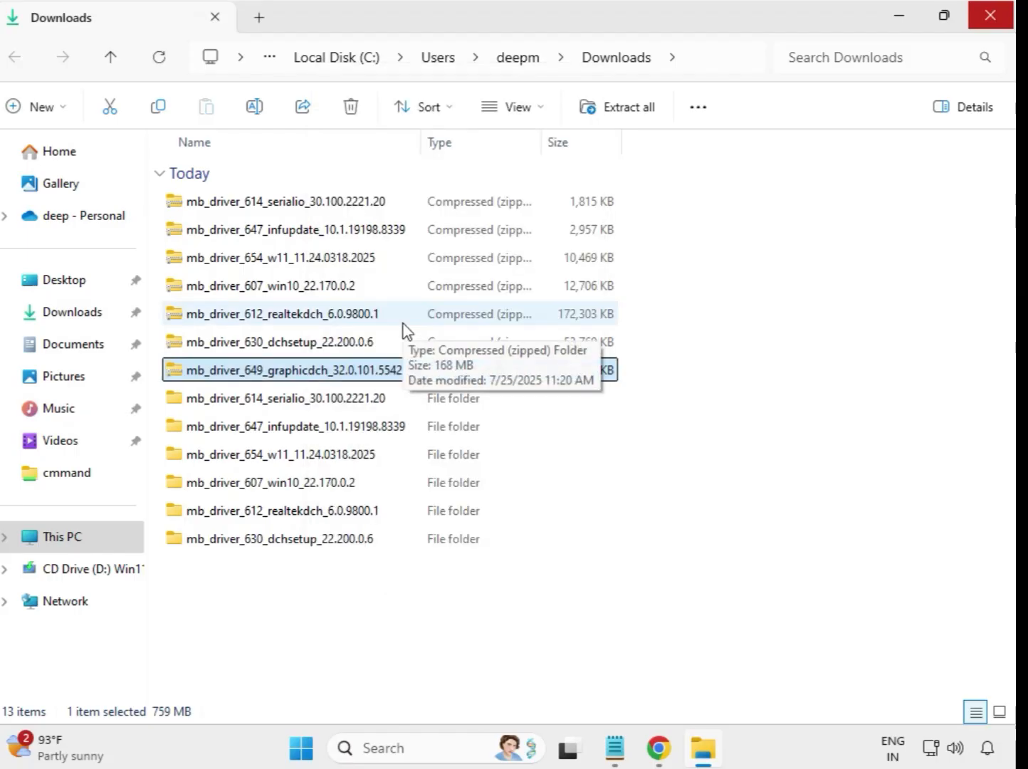
left_click(681, 566)
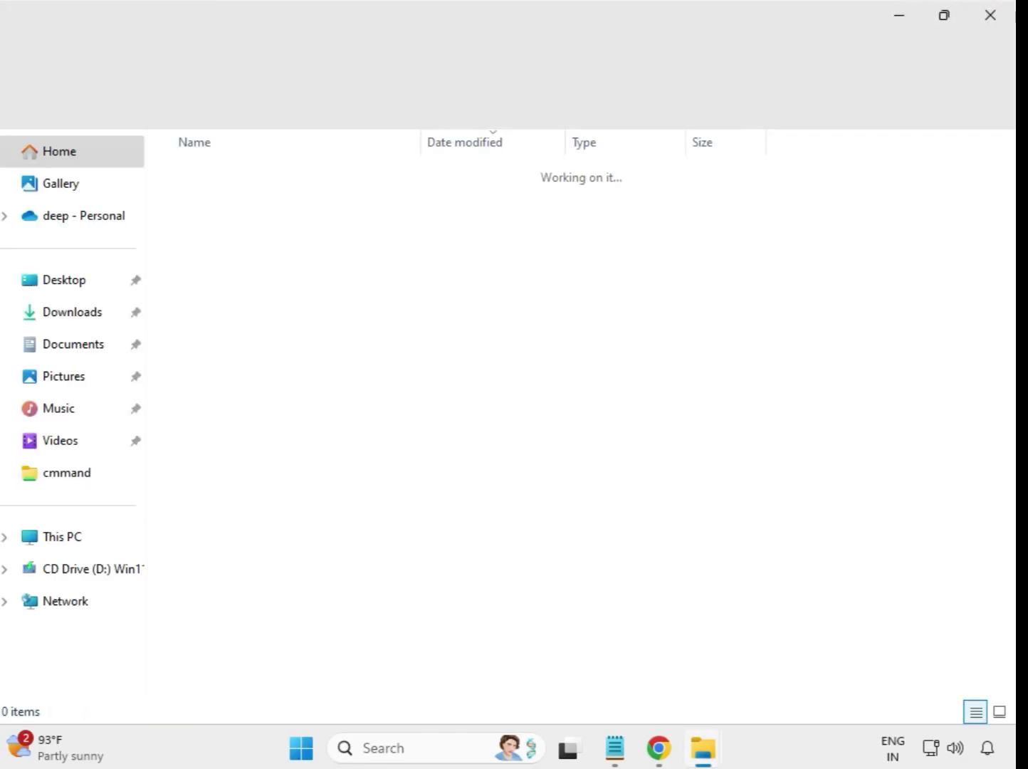
left_click(989, 18)
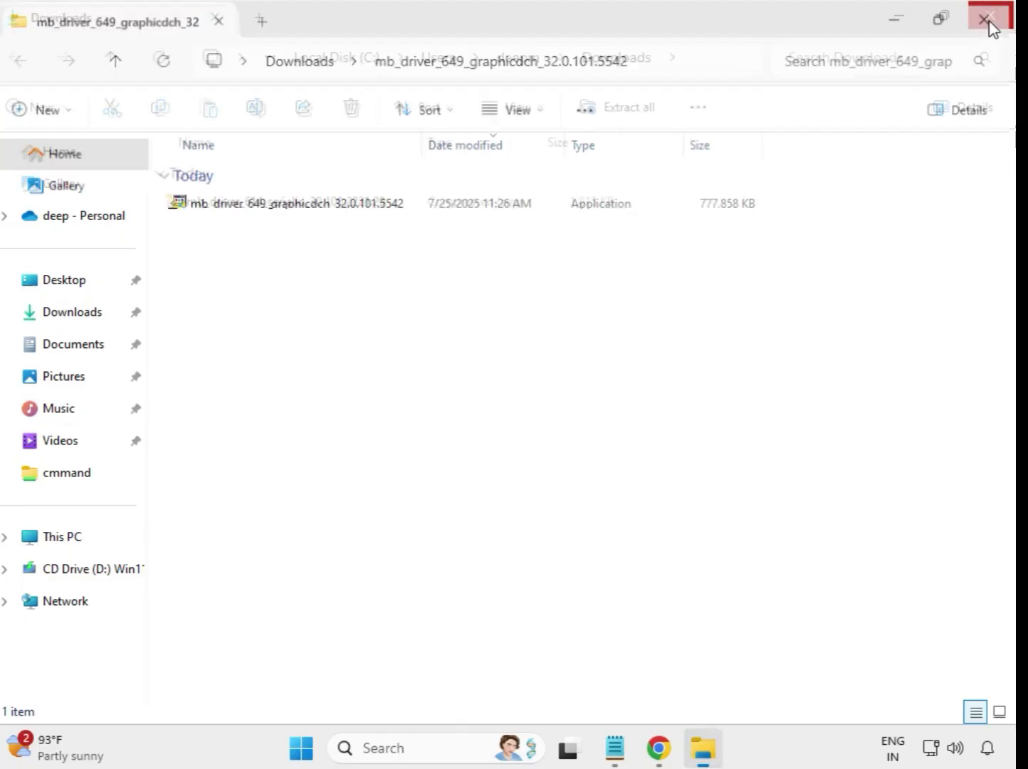
Refresh the file listing of the Downloads folder
left_click(652, 603)
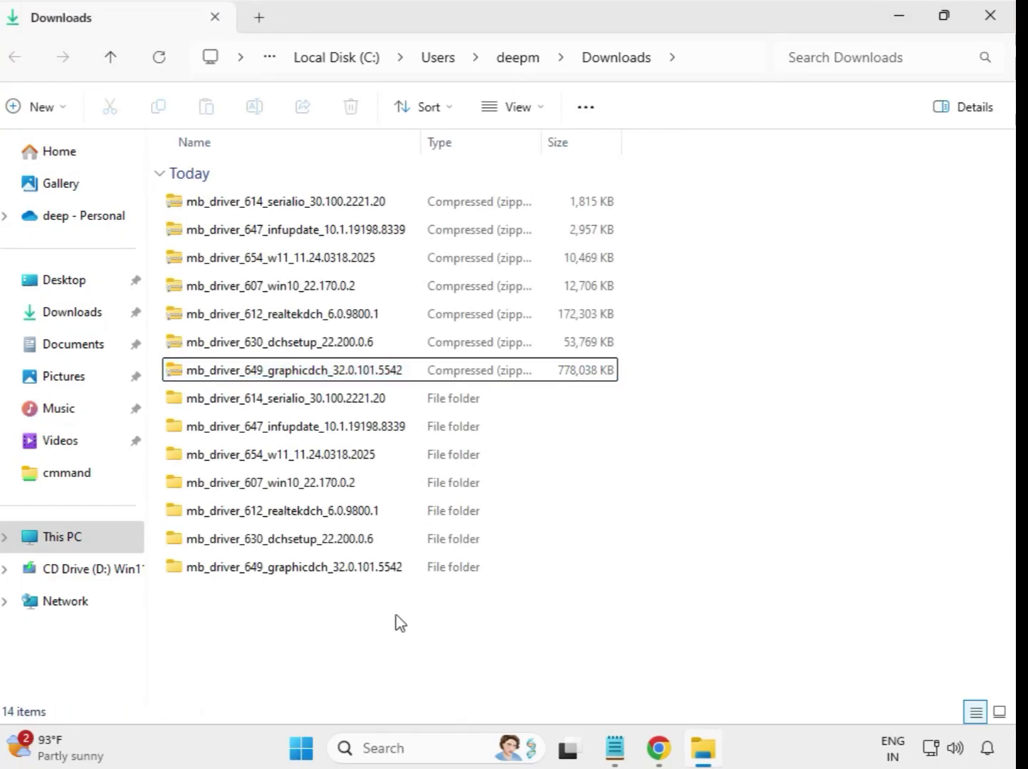
right_click(378, 620)
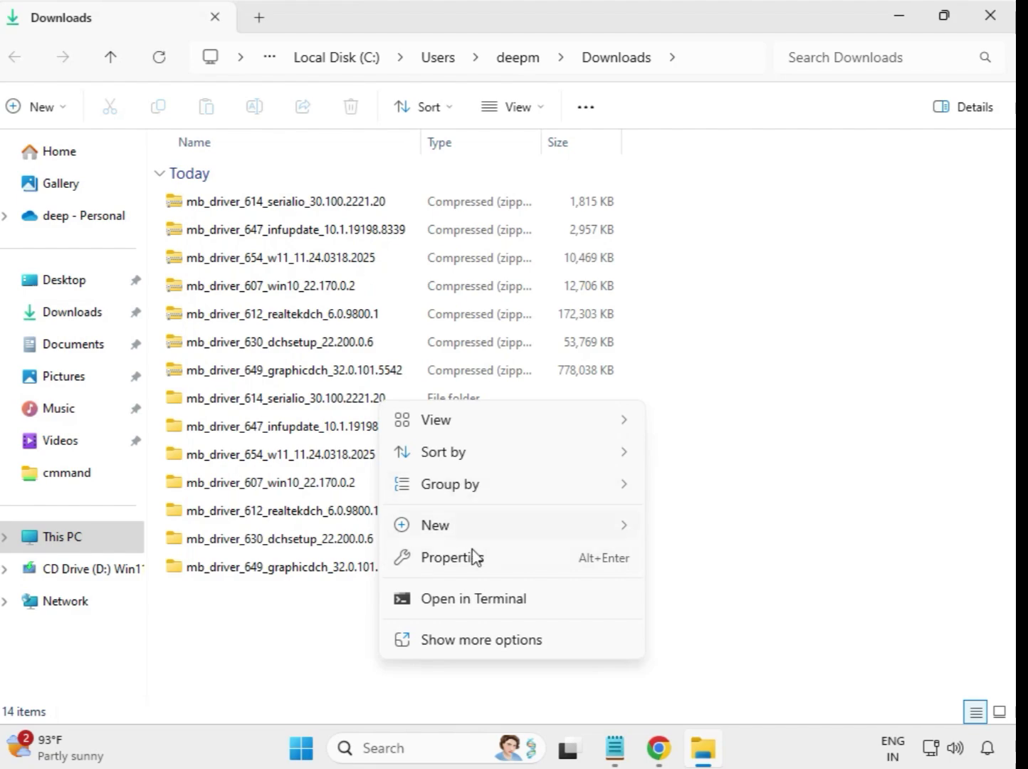
left_click(497, 641)
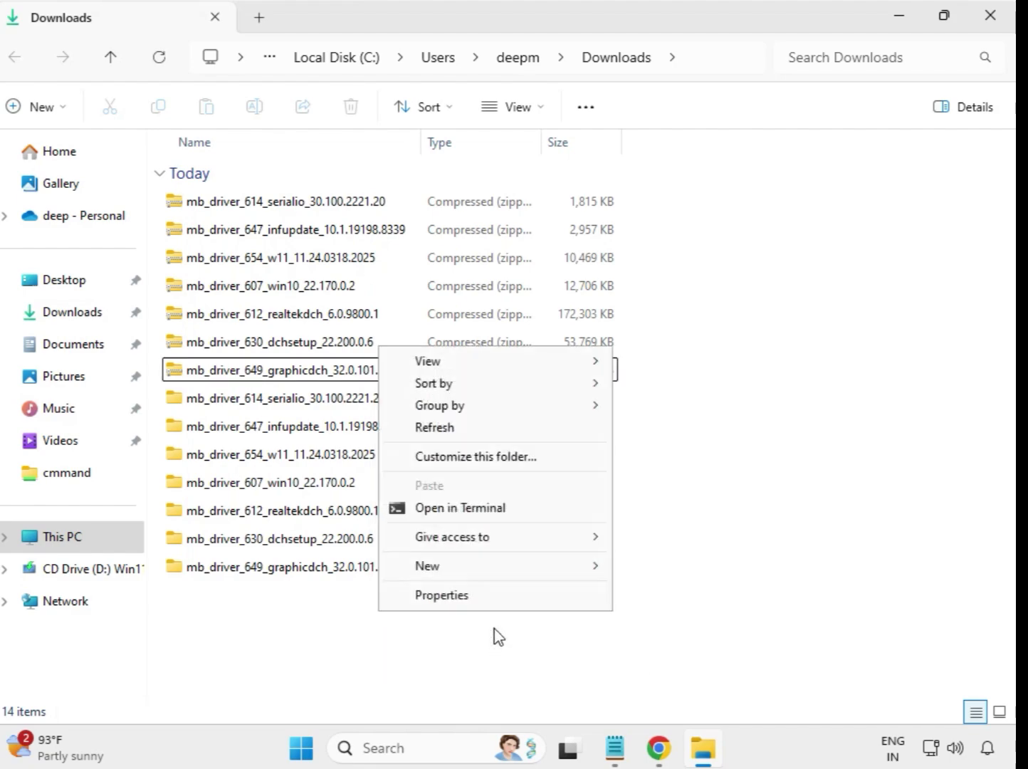
left_click(441, 428)
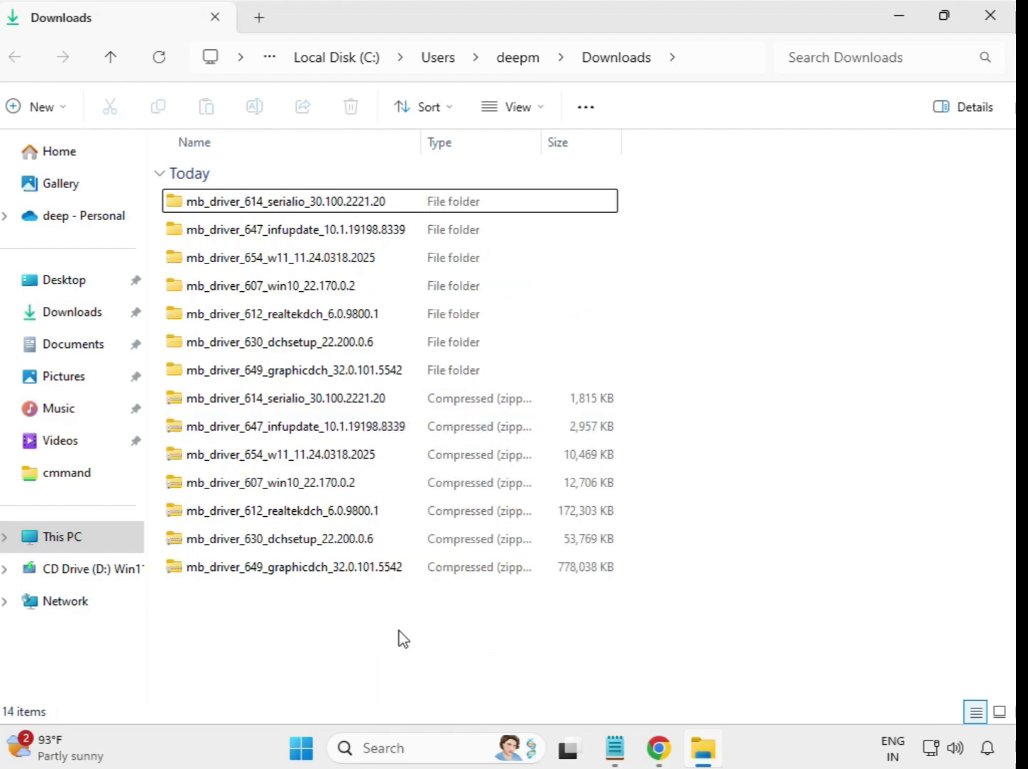
Open the extracted mb_driver_614_serialio_30.100.2221.20 folder in Downloads
left_click_drag(625, 368, 385, 205)
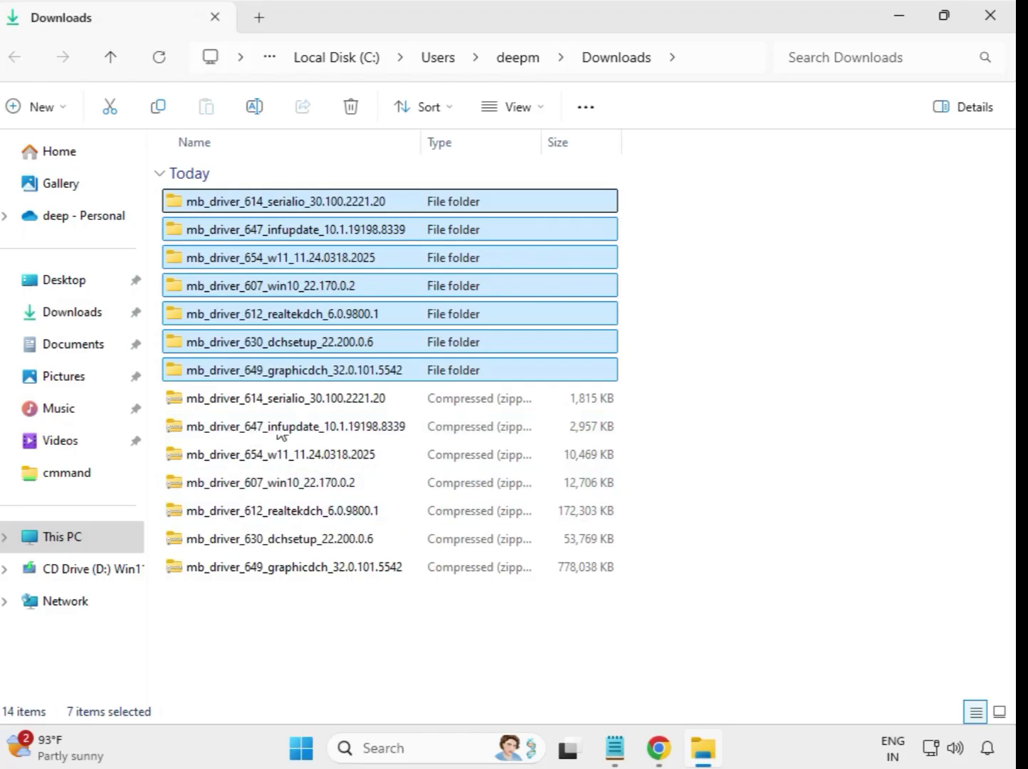
left_click(666, 249)
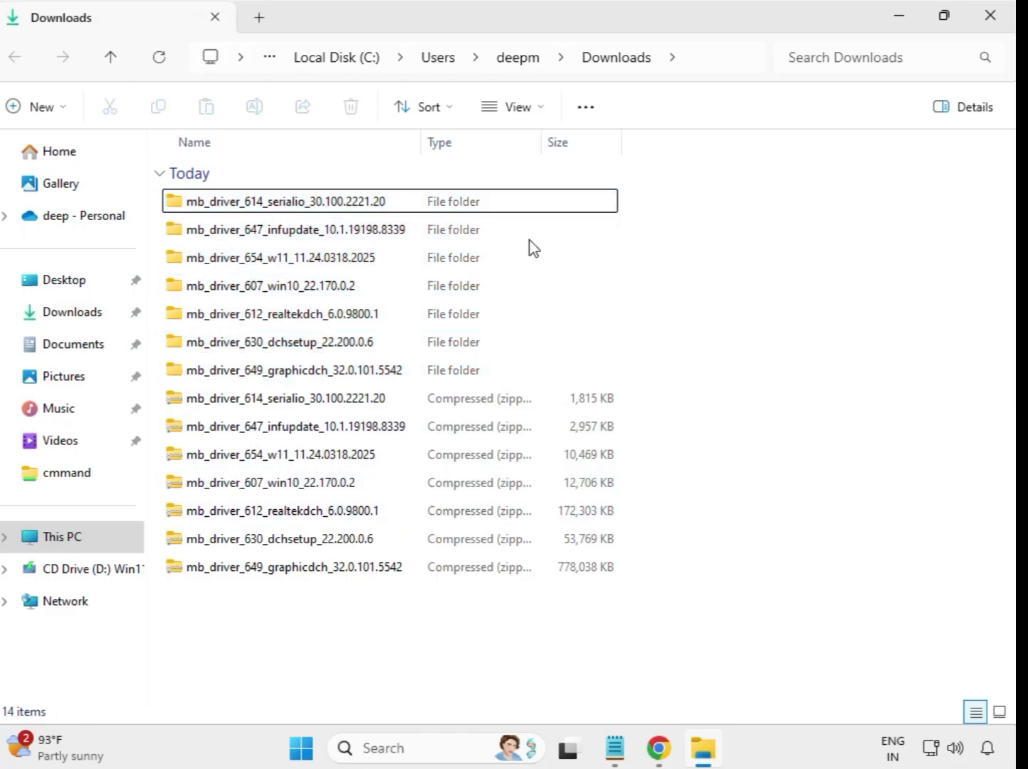
double_click(286, 202)
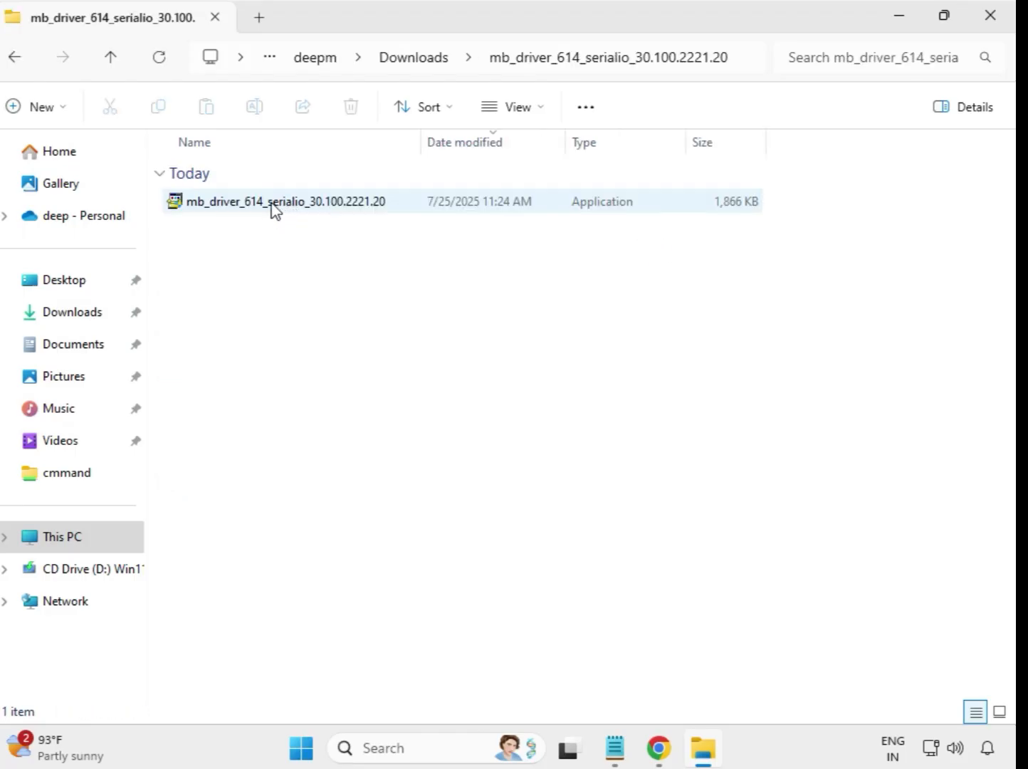
Run the mb_driver_614_serialio_30.100.2221.20 installer as administrator, allow it to make changes, and dismiss the compatibility assistant
left_click(274, 211)
right_click(275, 210)
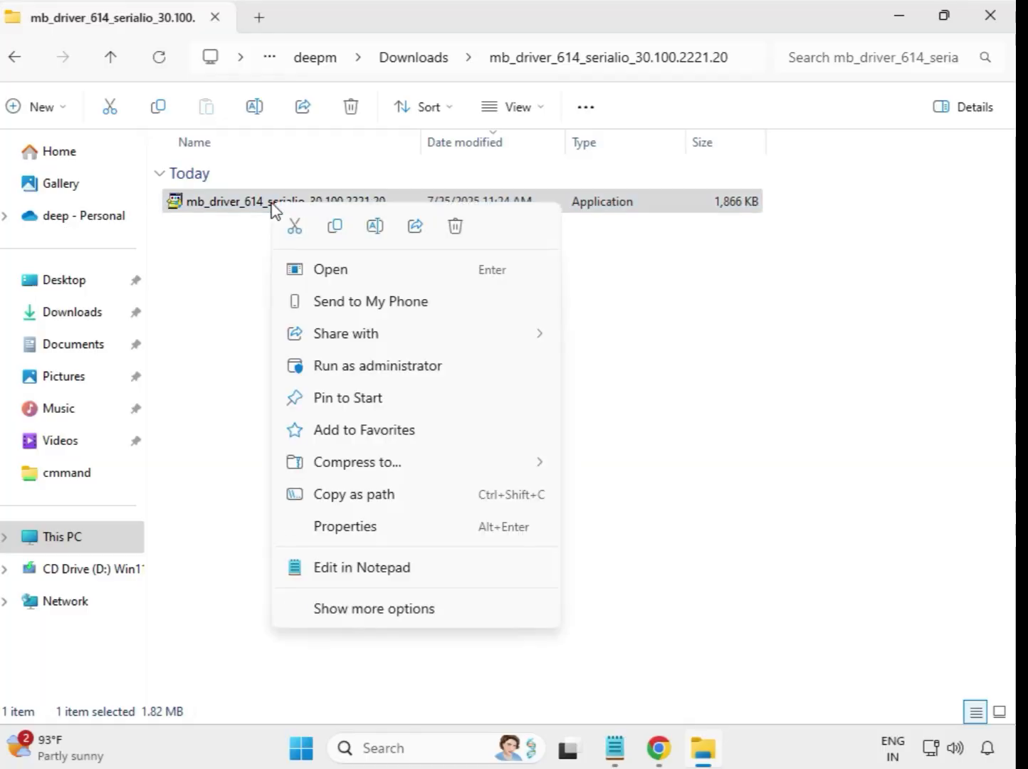
left_click(363, 366)
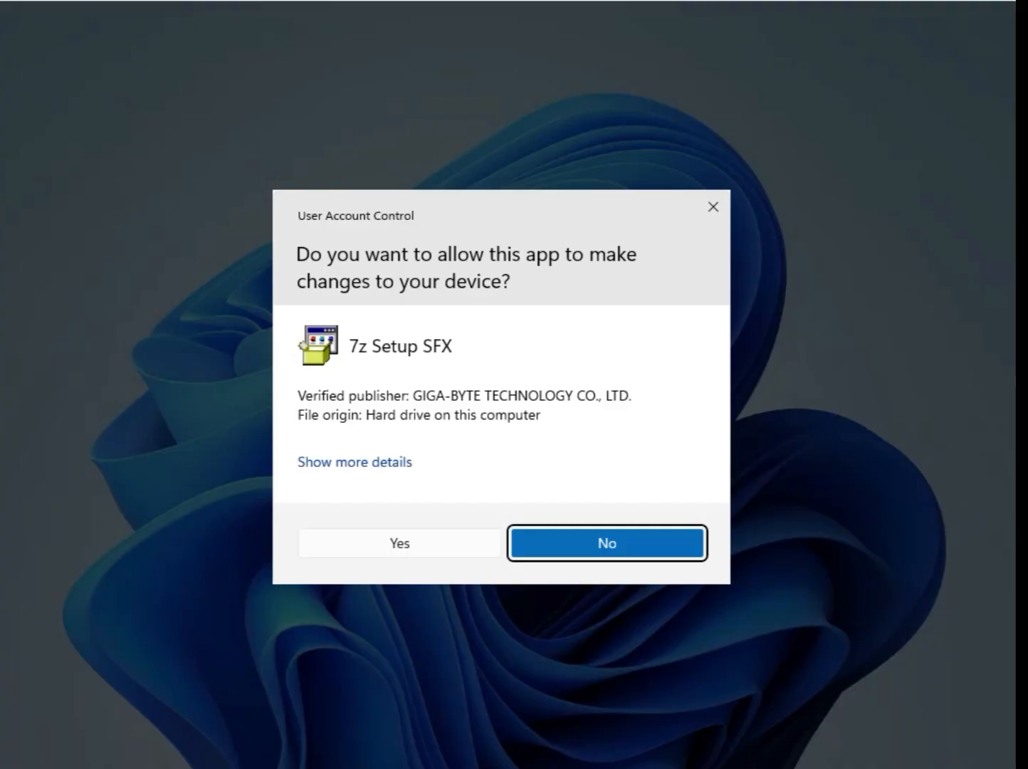
left_click(411, 545)
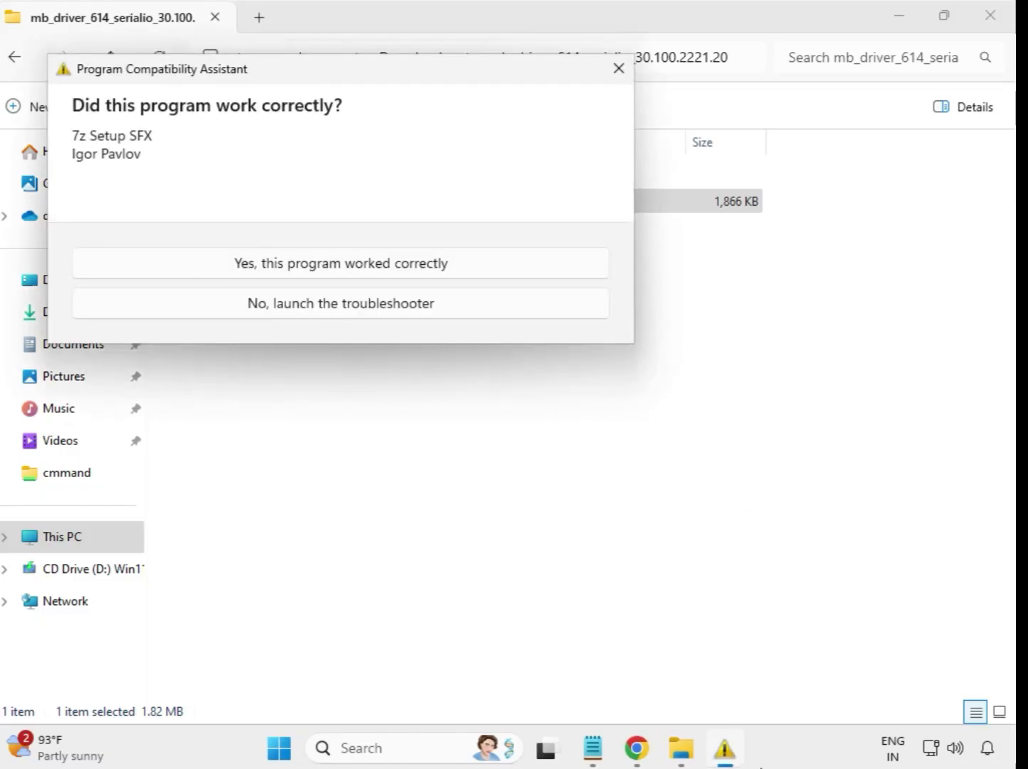
key("Escape")
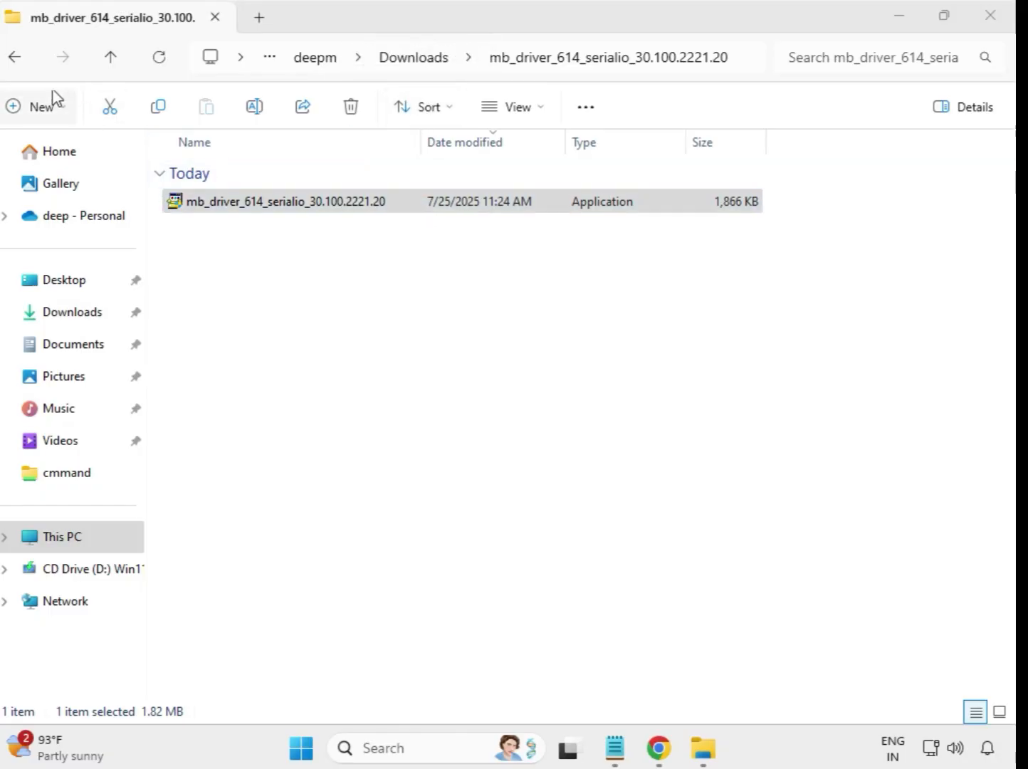
From the mb_driver_647_infupdate_10.1.19198.8339 folder in Downloads, run the driver installer as administrator and allow it to make changes
left_click(17, 60)
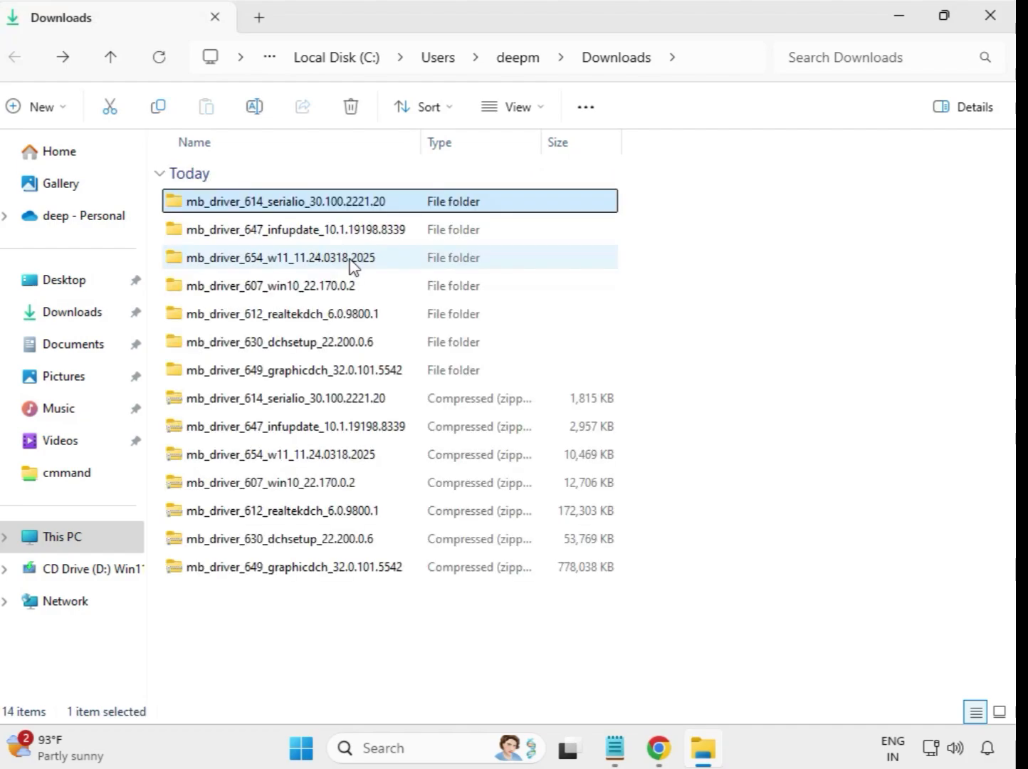
double_click(340, 231)
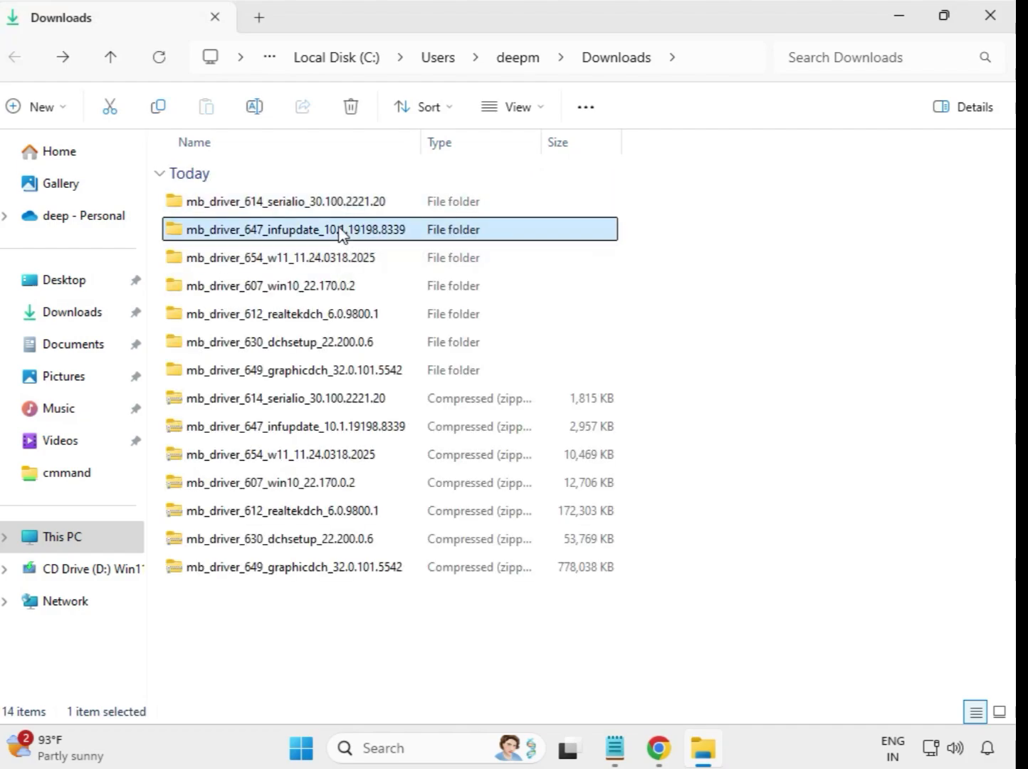
left_click(343, 207)
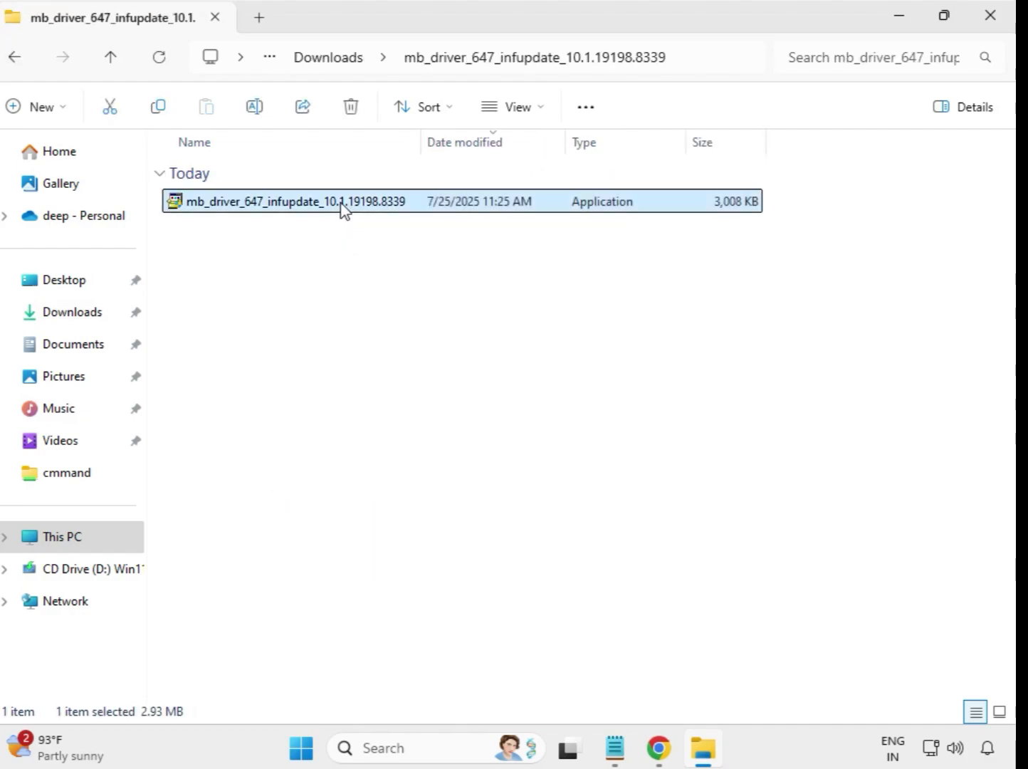
right_click(343, 210)
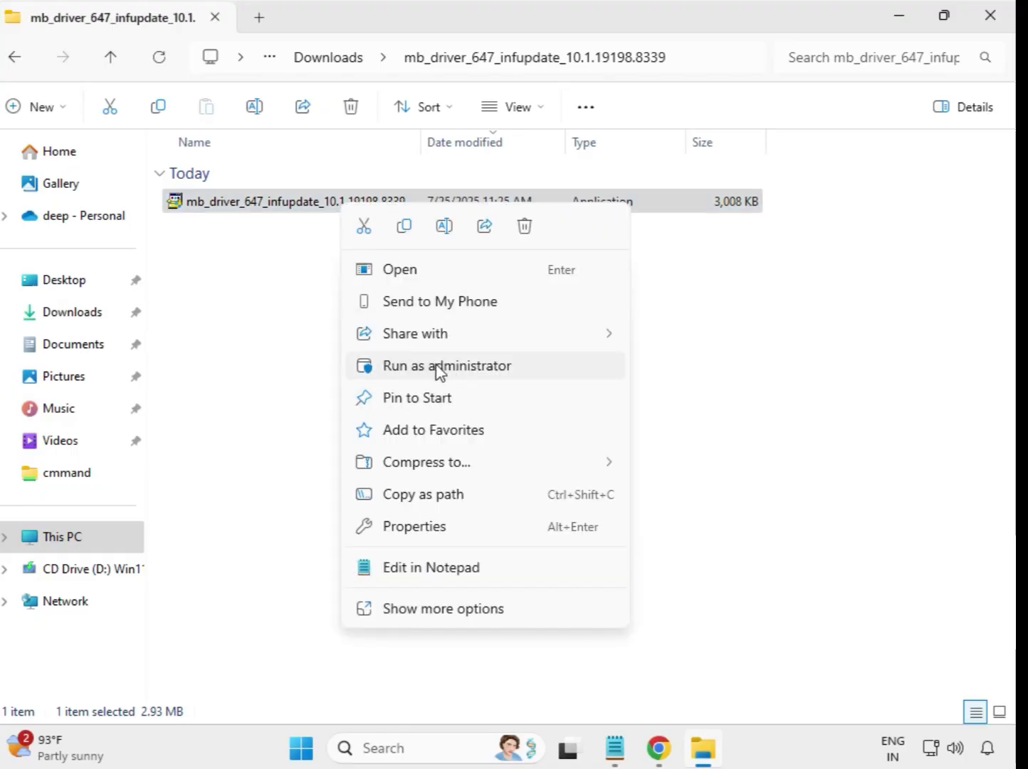
left_click(456, 366)
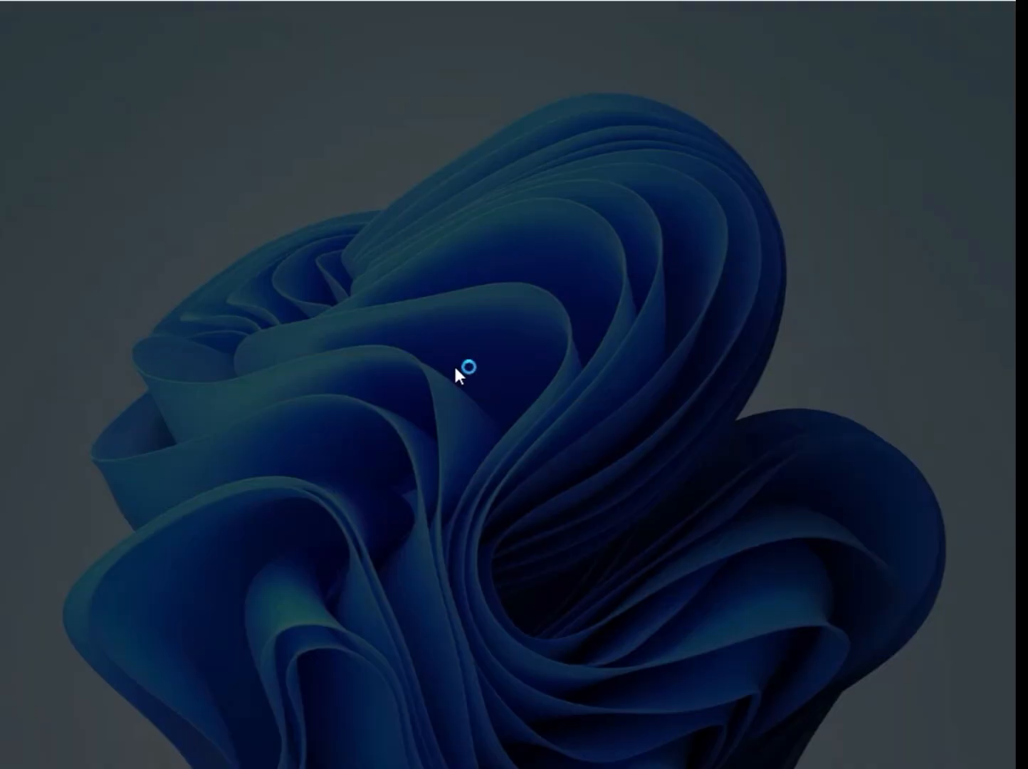
left_click(466, 553)
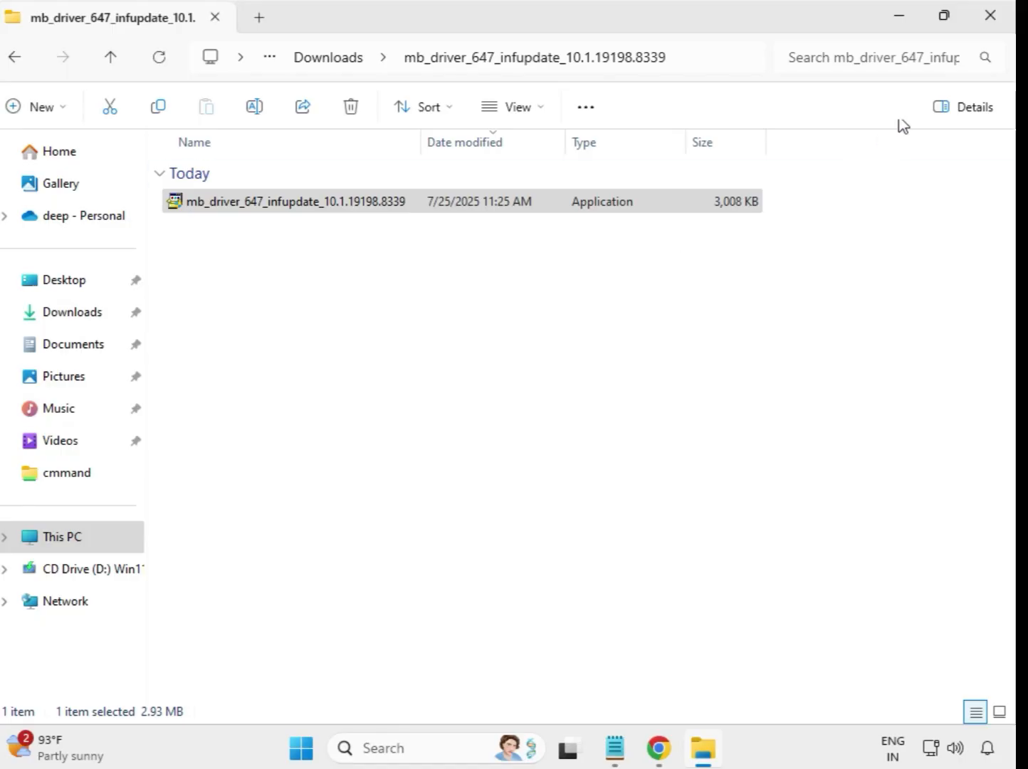
From the mb_driver_654_w11_11.24.0318.2025 folder in Downloads, run the driver installer as administrator and allow it to make changes
left_click(309, 60)
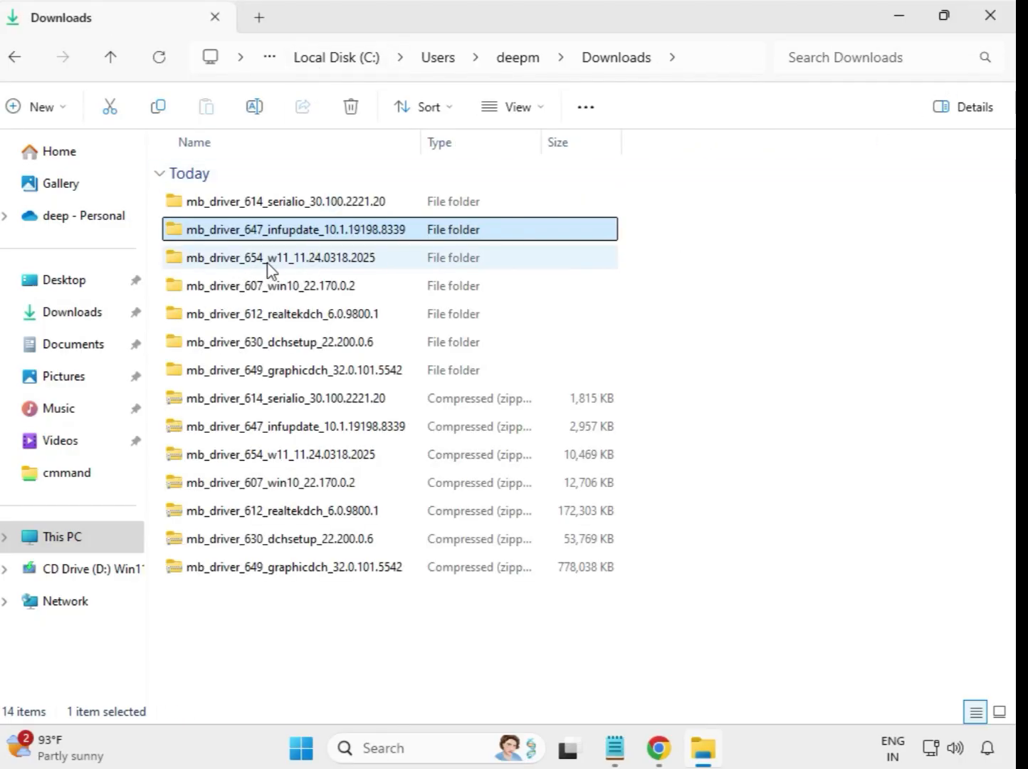
double_click(292, 269)
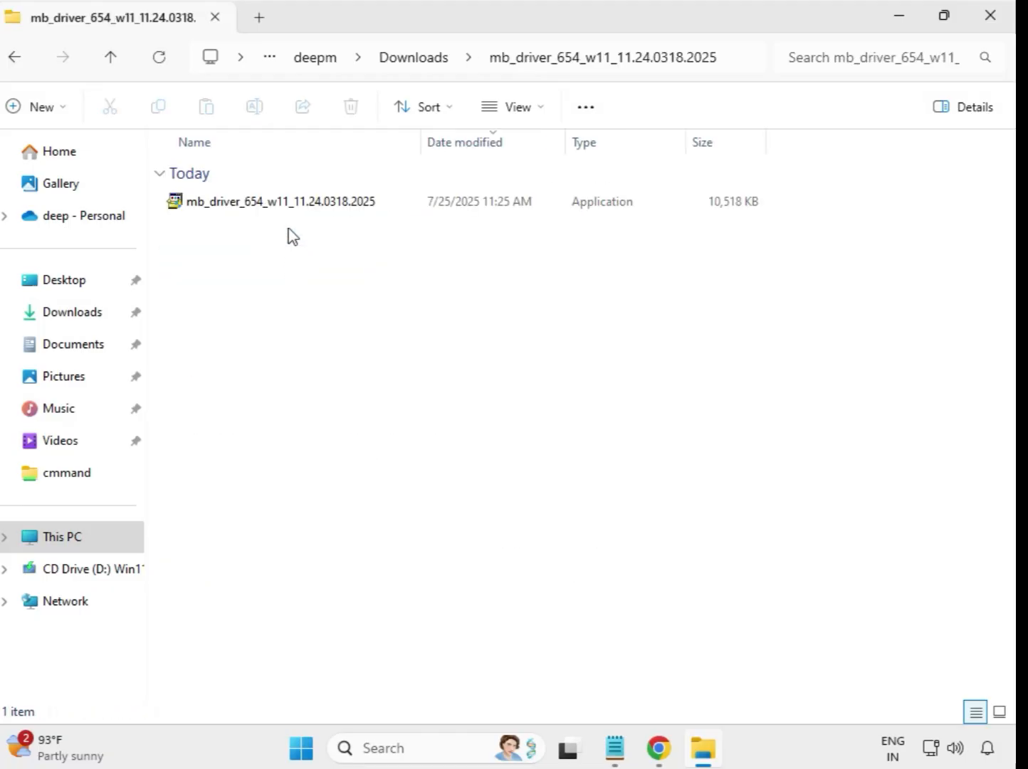
left_click(302, 213)
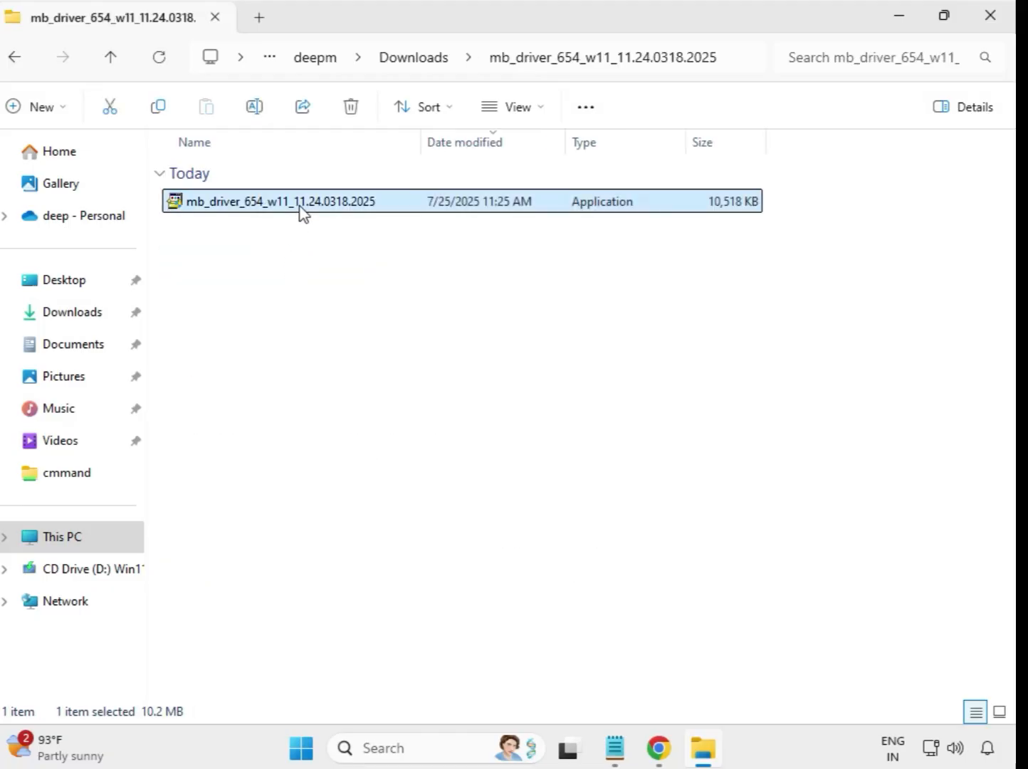
right_click(302, 210)
left_click(397, 369)
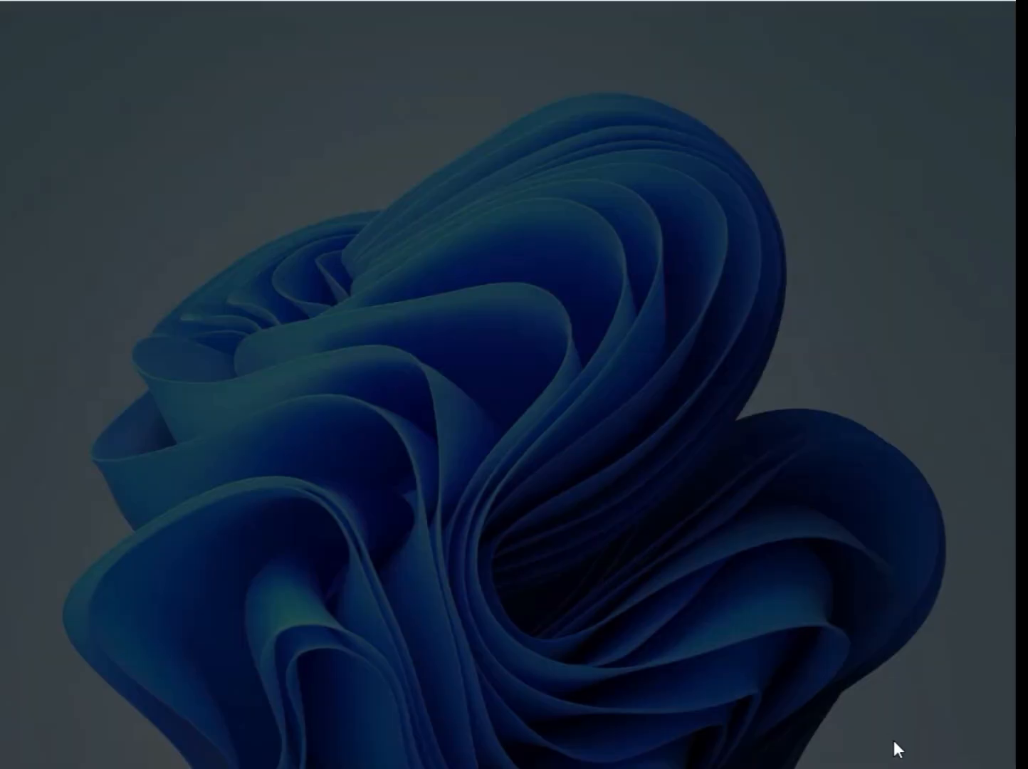
left_click(423, 555)
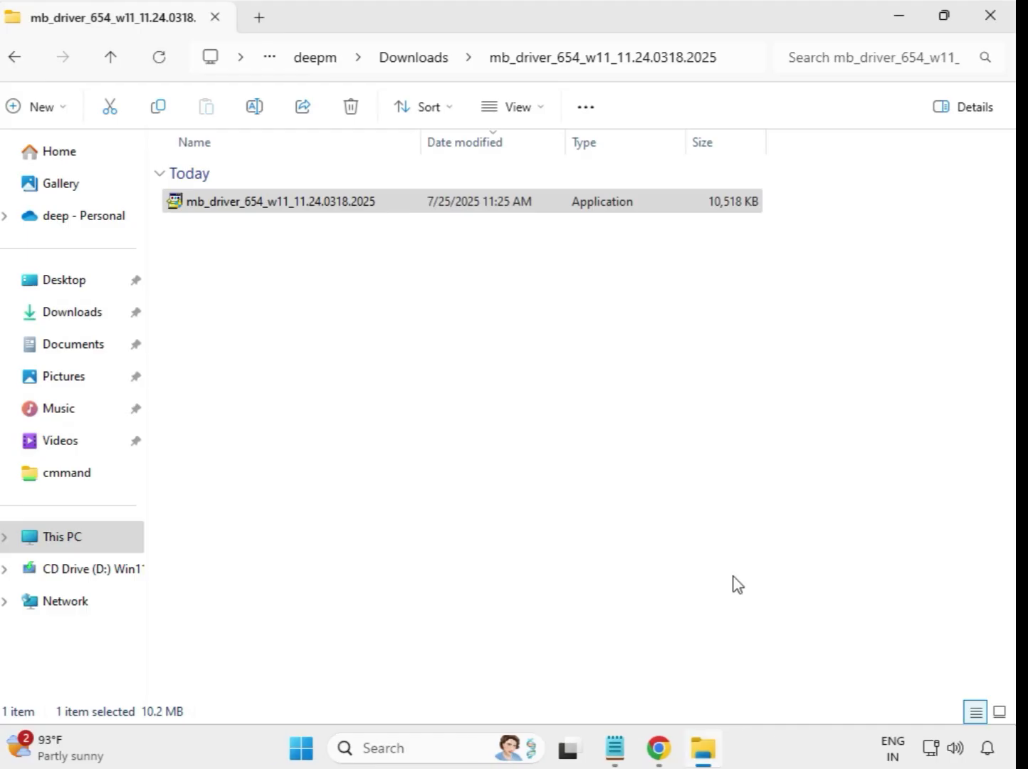
From the mb_driver_607_win10_22.170.0.2 folder in Downloads, run the driver installer as administrator and allow it to make changes
left_click(415, 60)
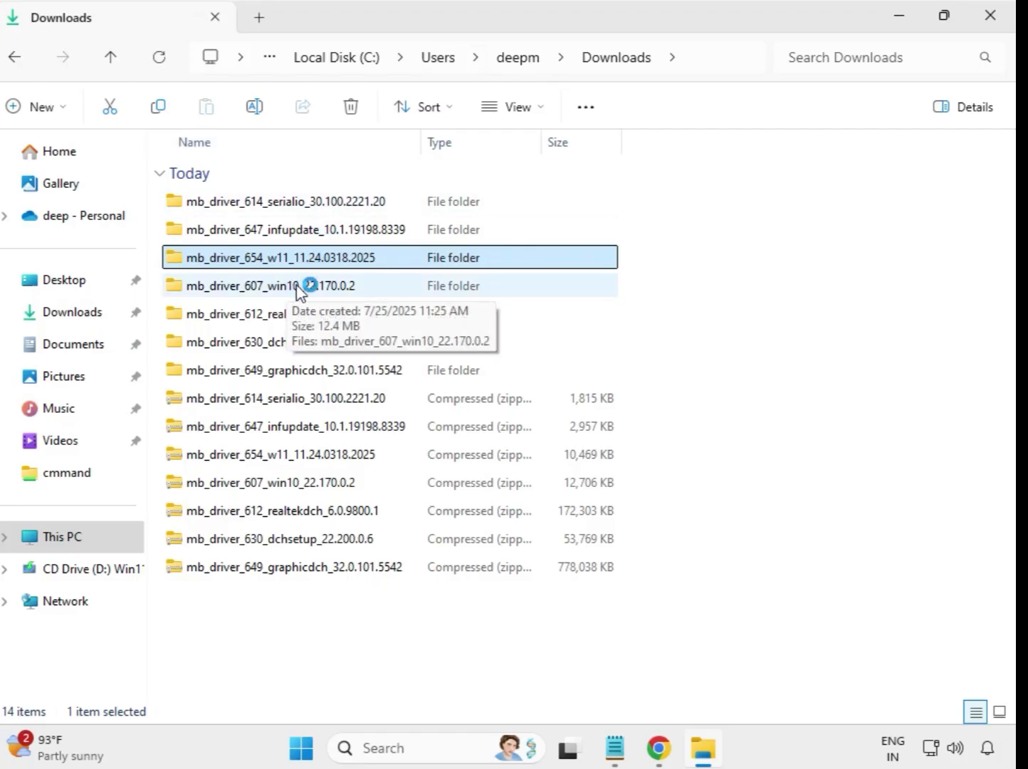
double_click(298, 286)
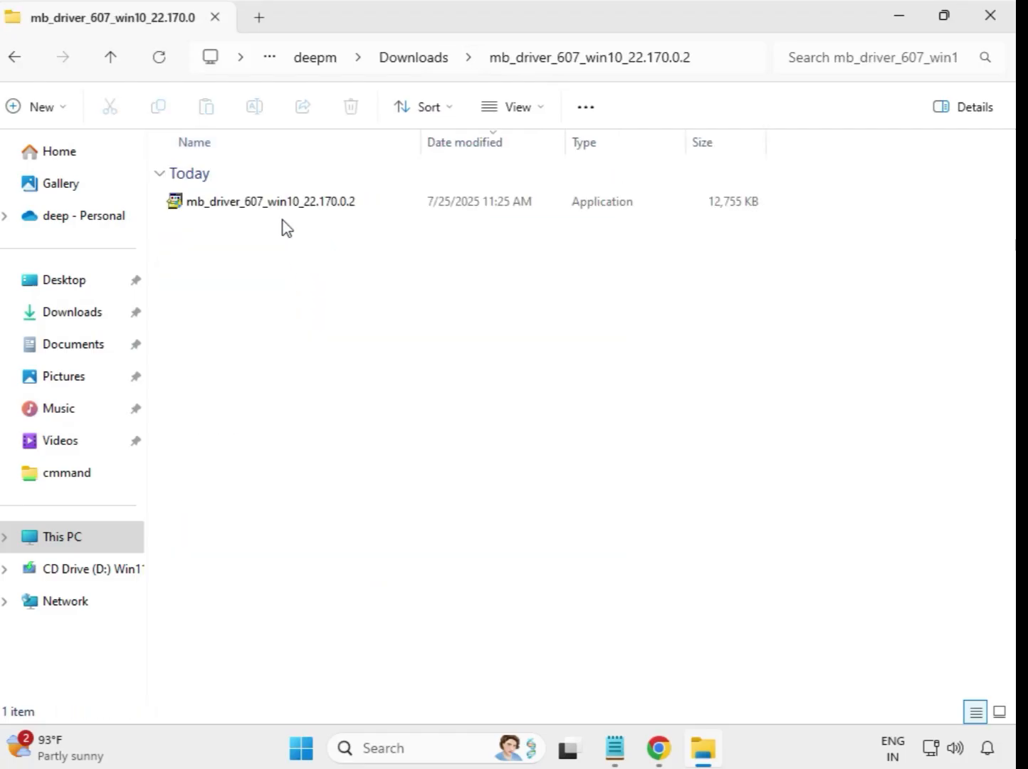
left_click(282, 207)
right_click(284, 211)
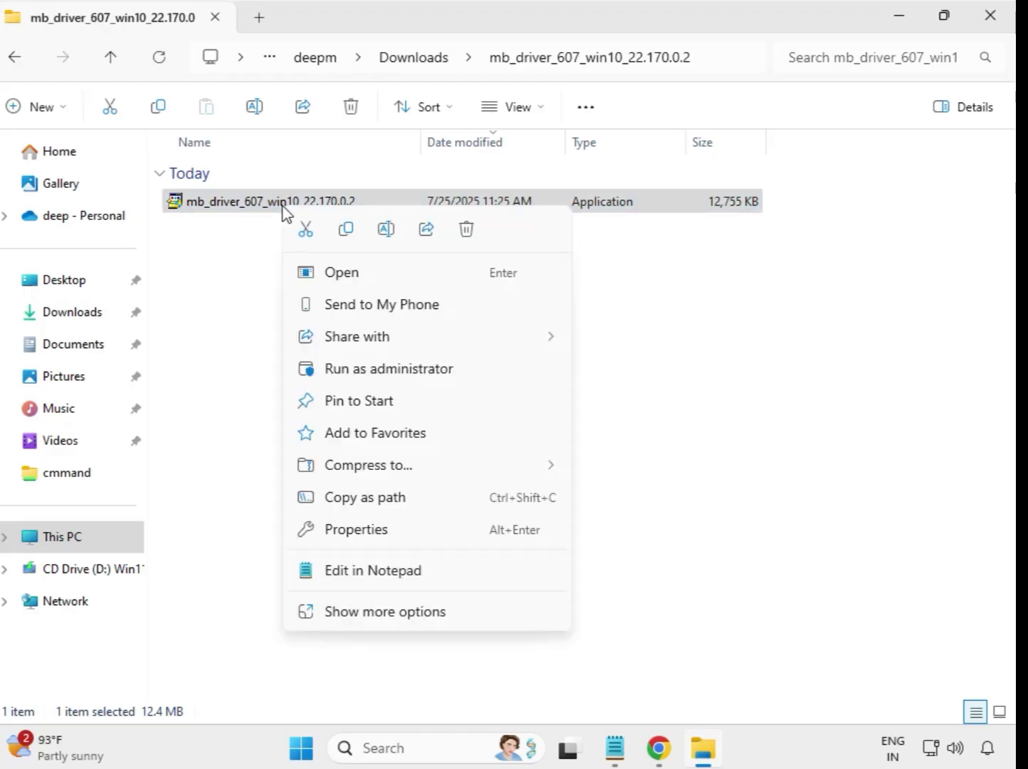
left_click(368, 368)
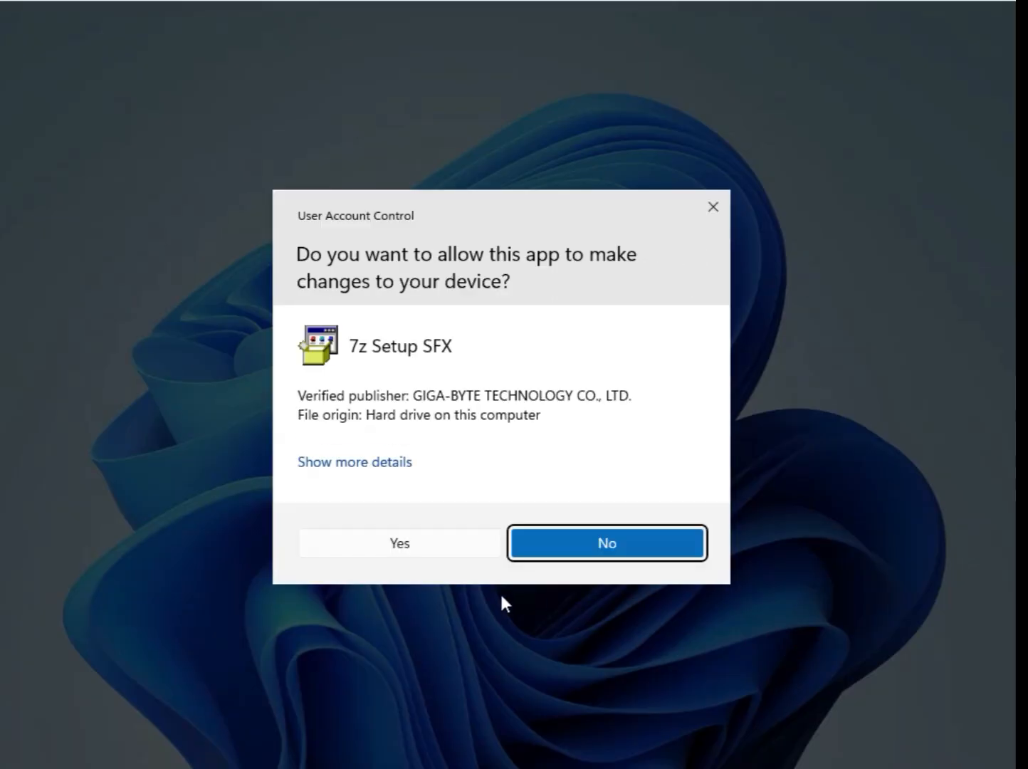
left_click(421, 544)
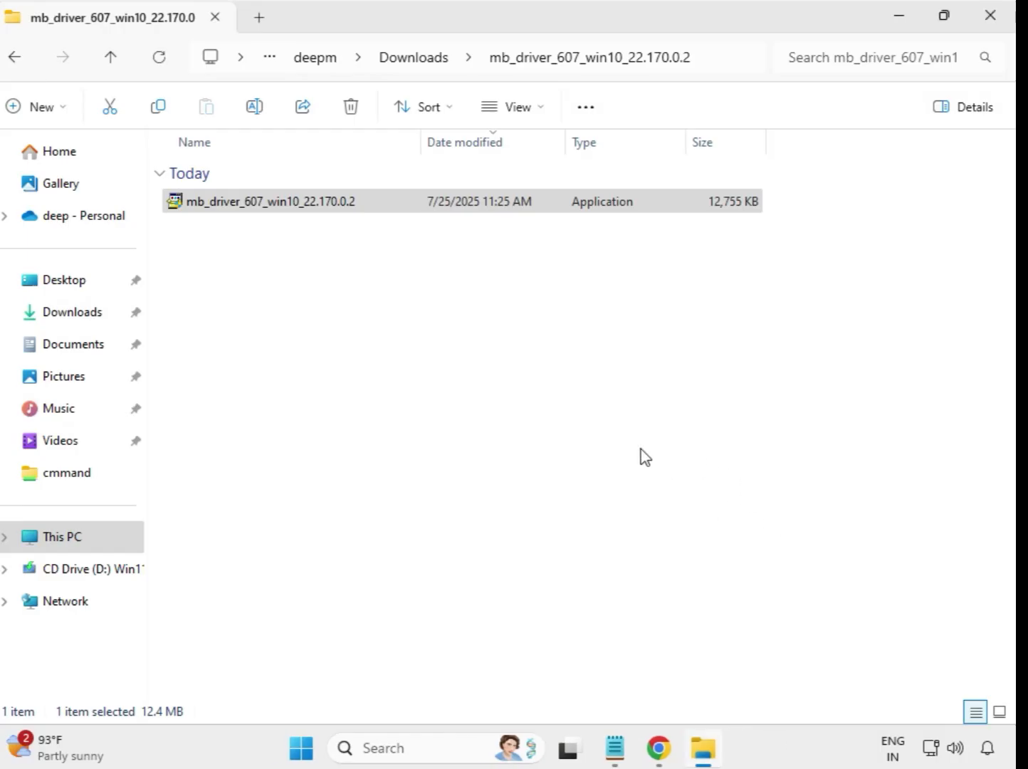
From the mb_driver_612_realtekdch_6.0.9800.1 folder in Downloads, run the driver installer as administrator and allow it to make changes
left_click(411, 59)
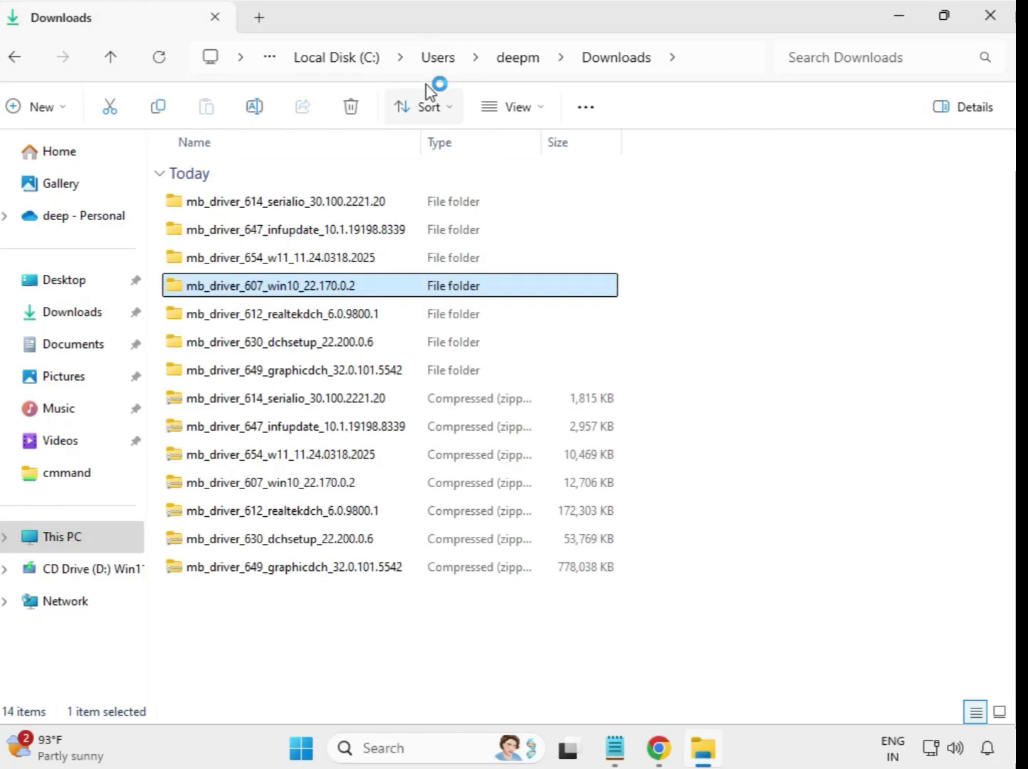
left_click(351, 321)
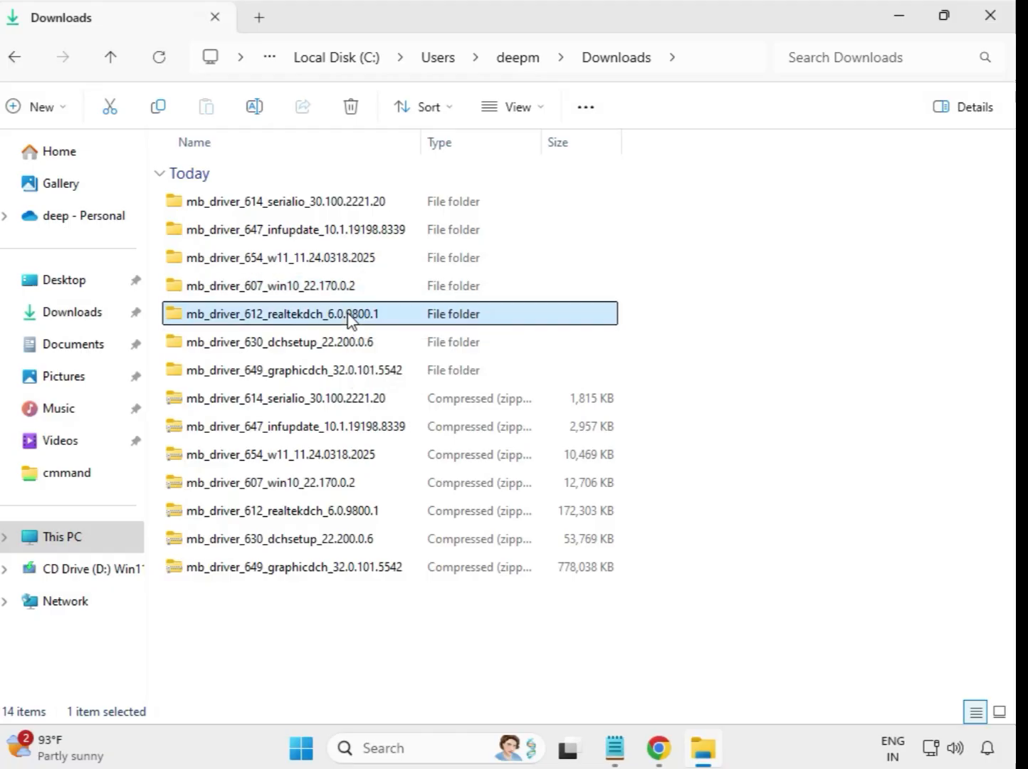
double_click(409, 321)
left_click(317, 206)
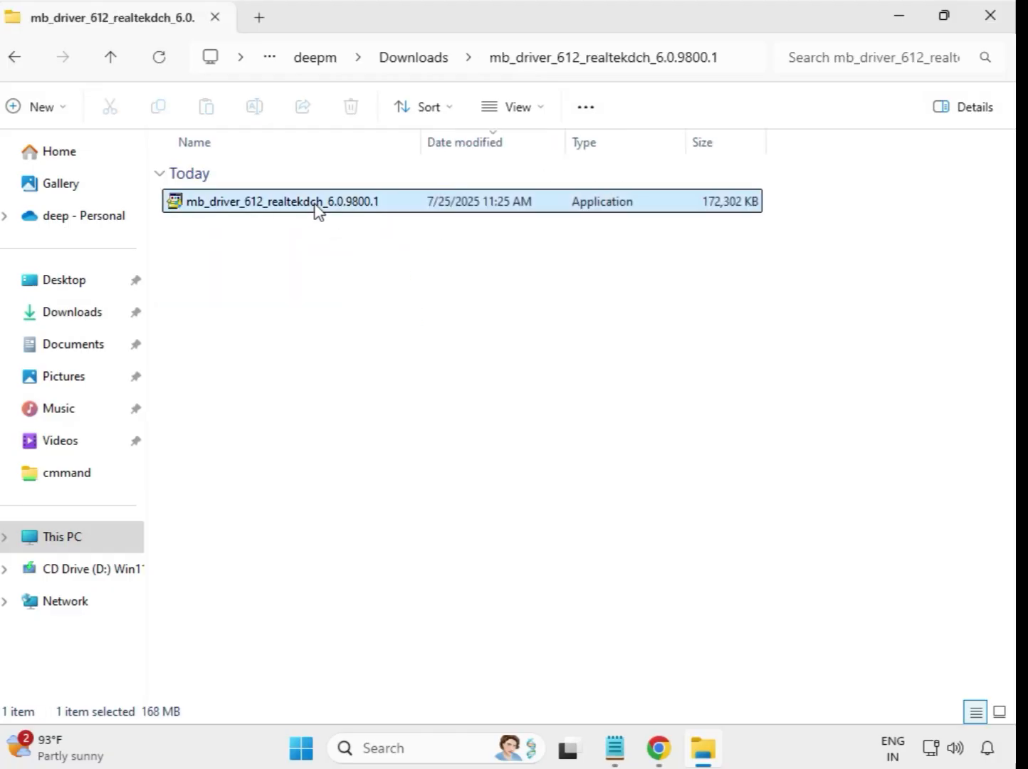
right_click(316, 206)
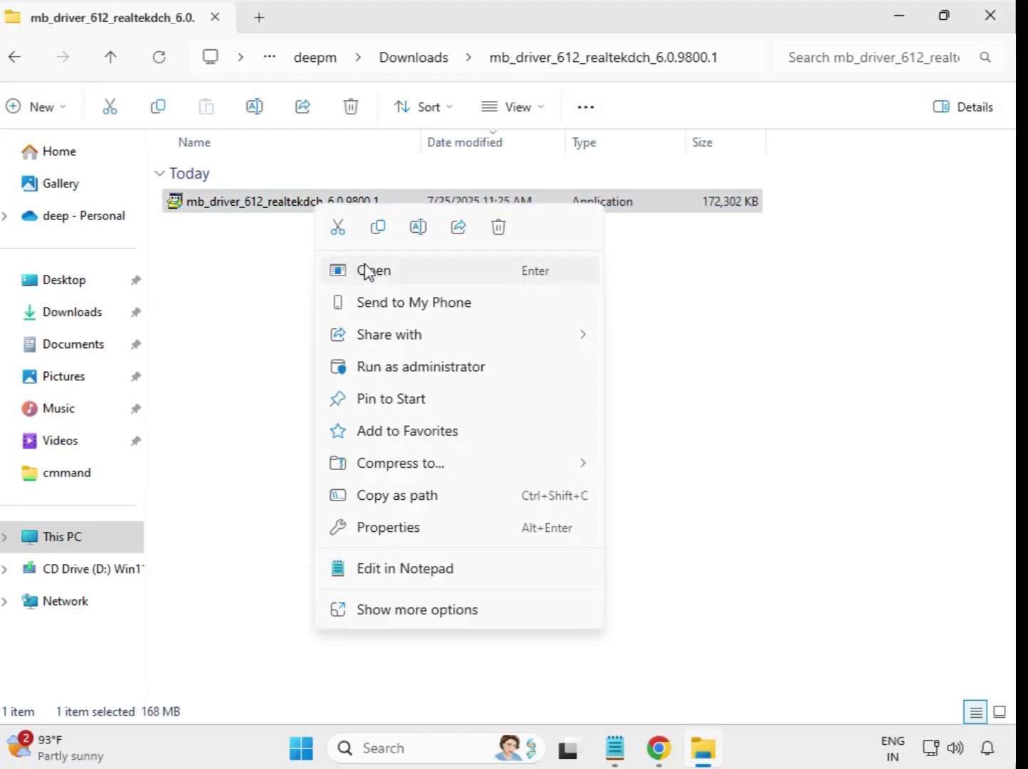
left_click(440, 379)
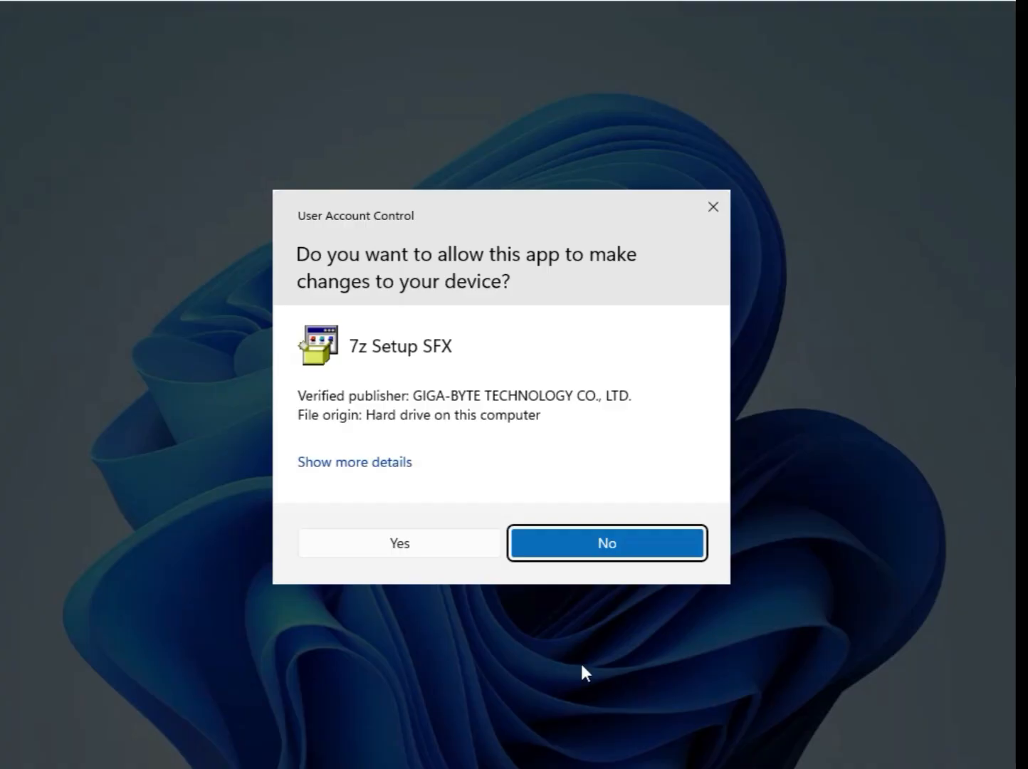
left_click(416, 536)
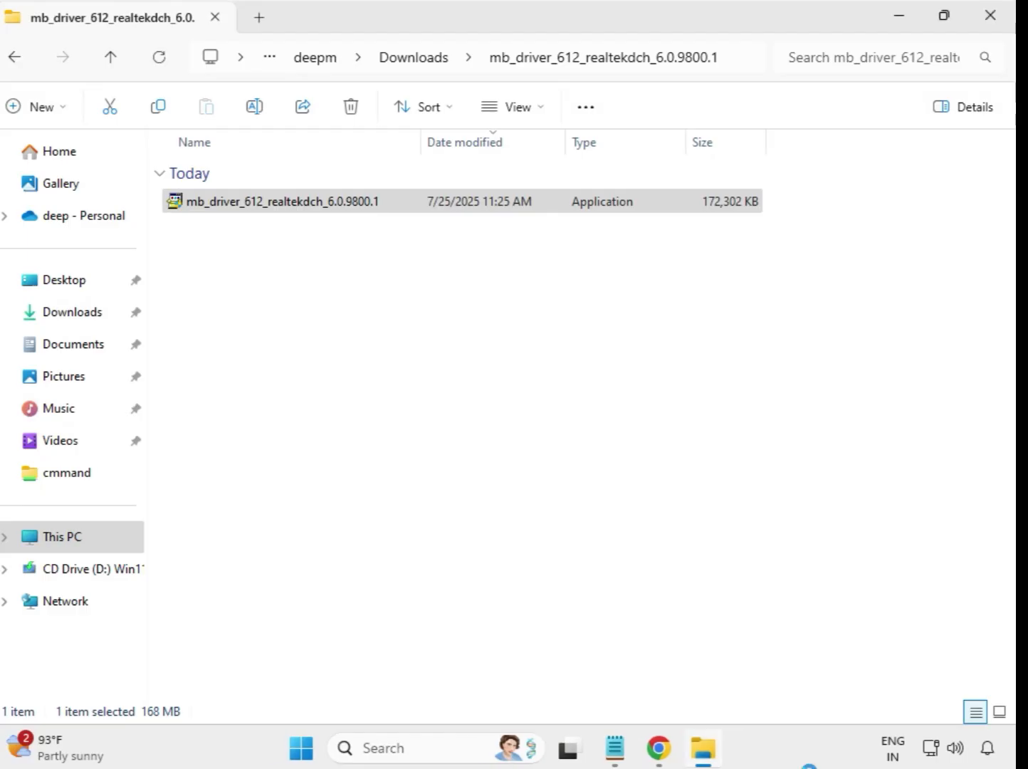
From the mb_driver_630_dchsetup_22.200.0.6 folder in Downloads, run the driver installer as administrator and allow it to make changes
left_click(418, 69)
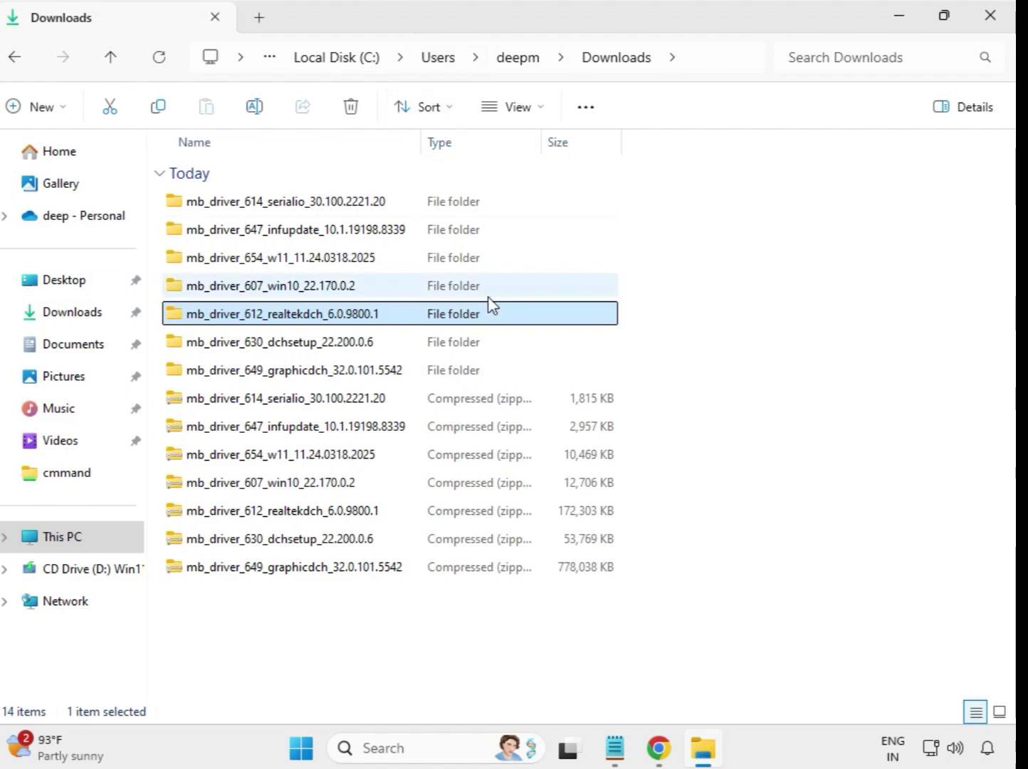
left_click(339, 349)
left_click(345, 365)
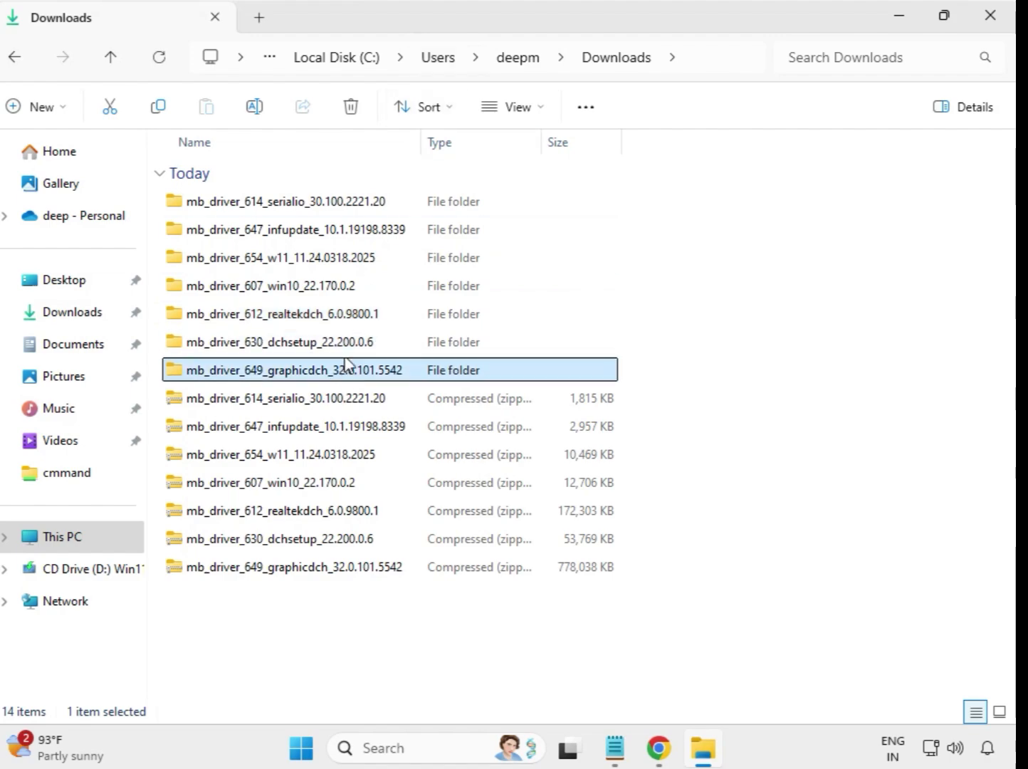
left_click(340, 348)
double_click(330, 341)
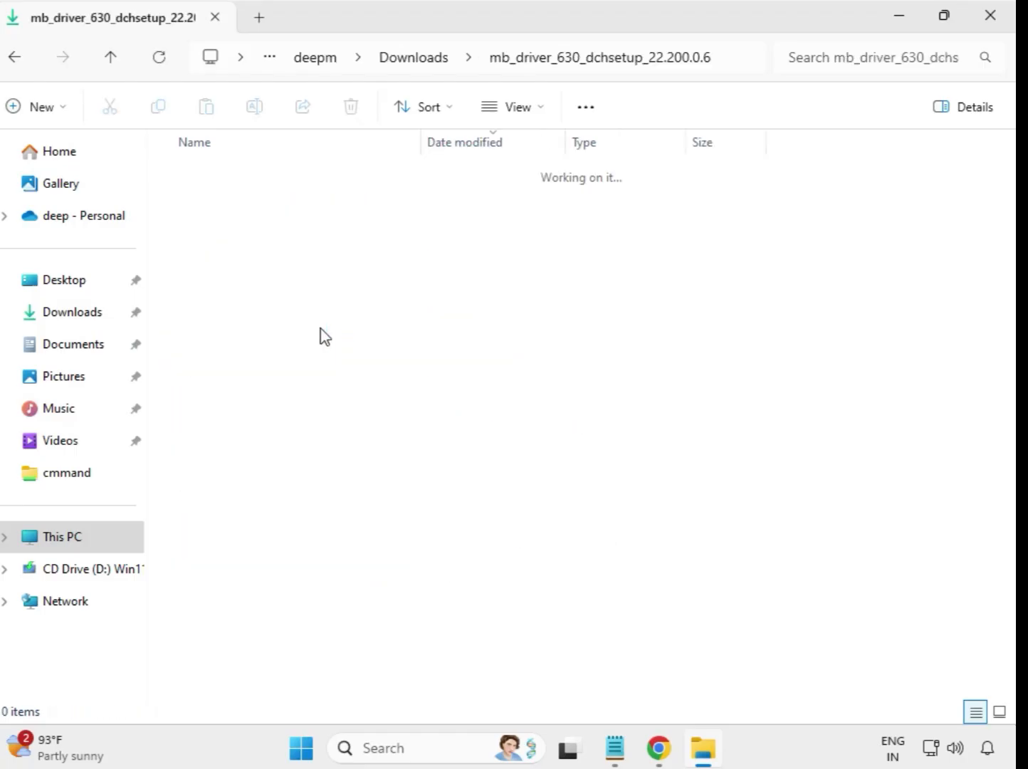
left_click(276, 207)
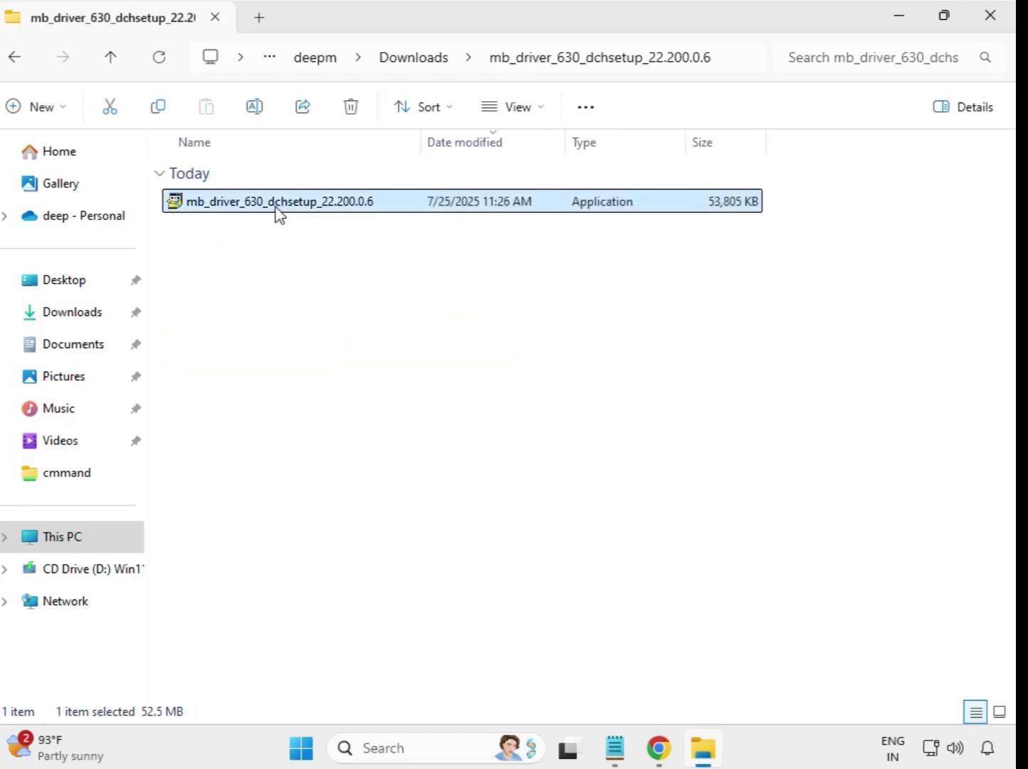
right_click(278, 213)
left_click(393, 375)
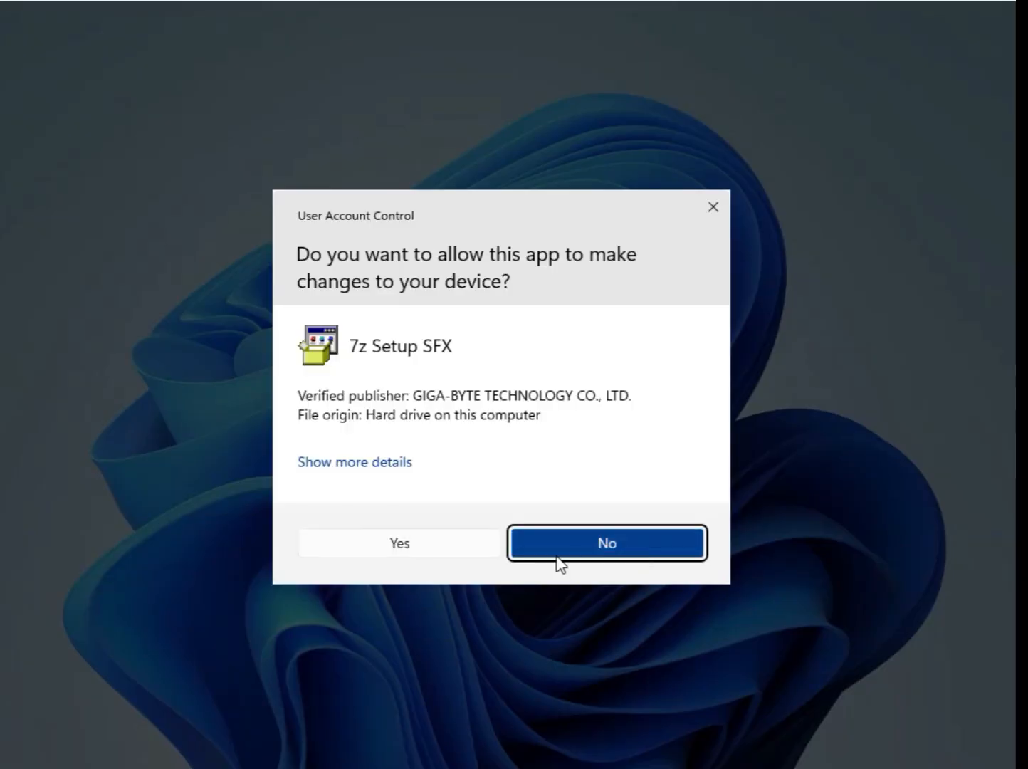
left_click(421, 550)
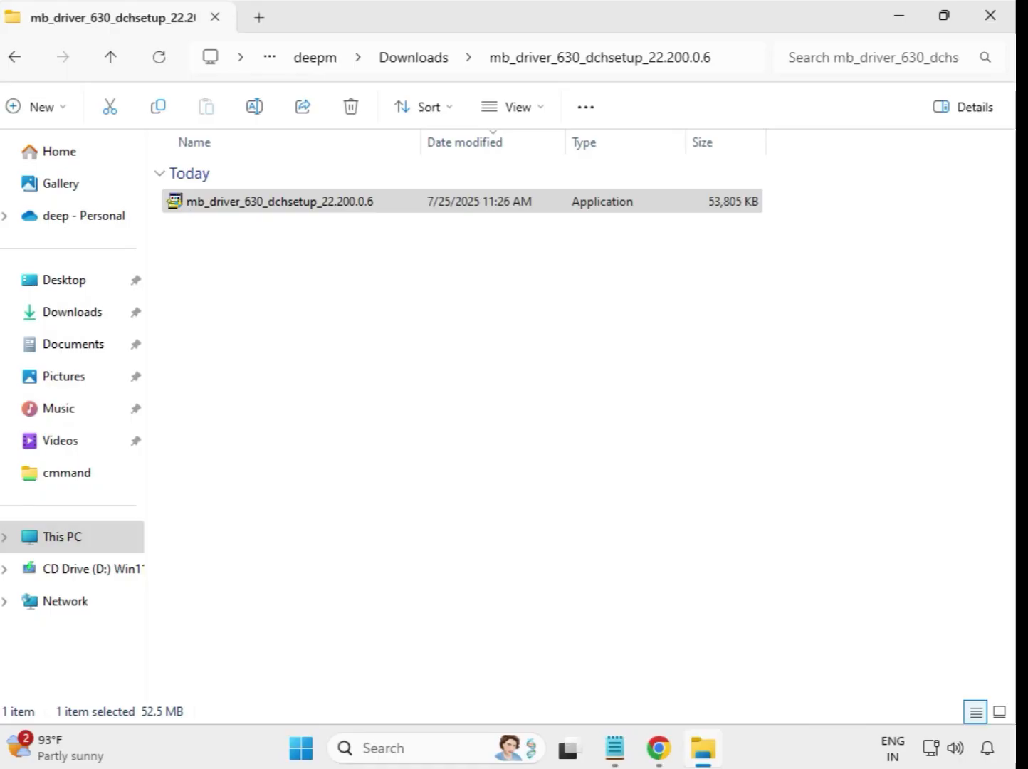
From the mb_driver_649_graphicdch_32.0.101.5542 folder in Downloads, run the driver installer as administrator and allow it to make changes
left_click(414, 60)
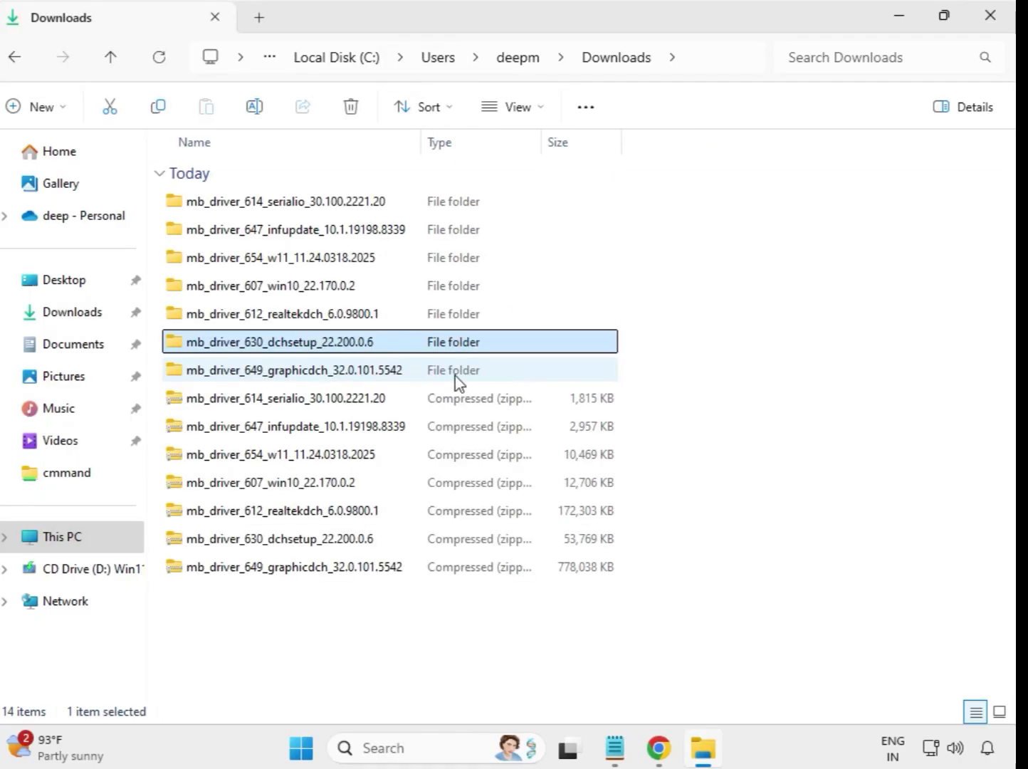
left_click(309, 371)
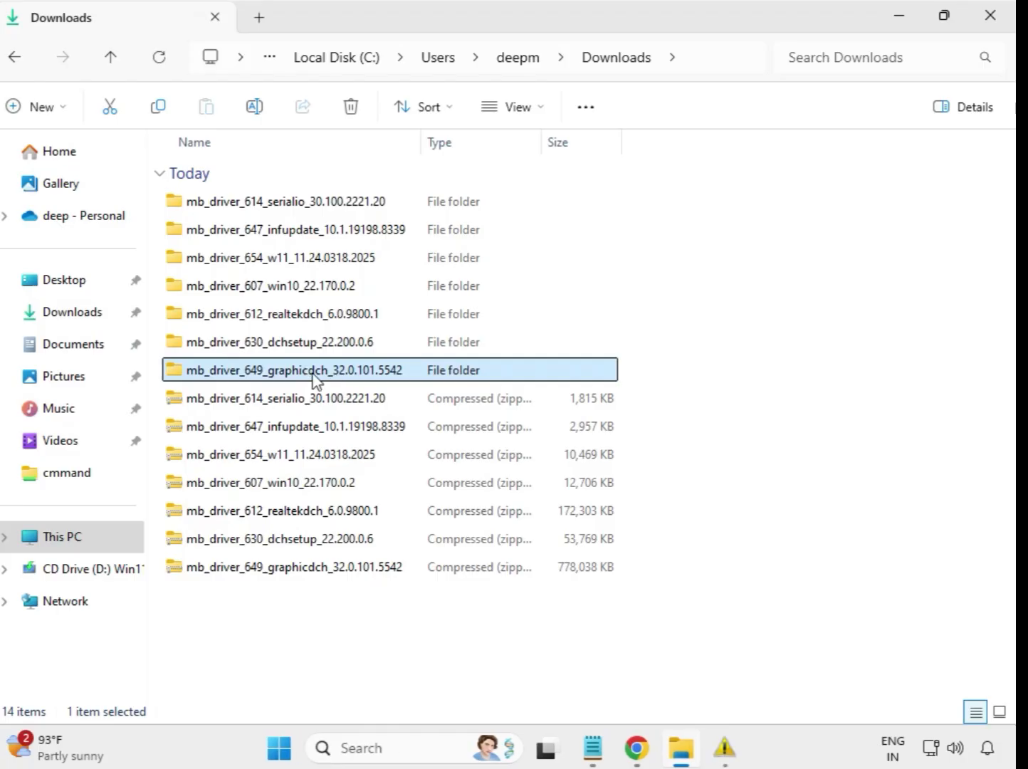
double_click(325, 372)
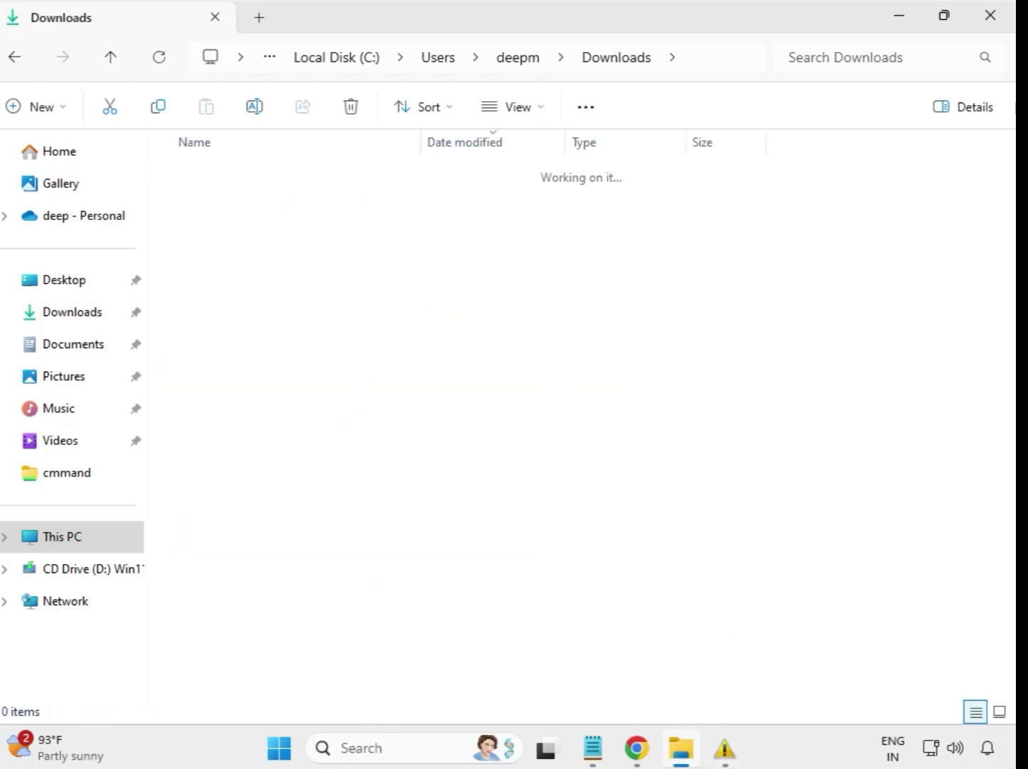
left_click(331, 202)
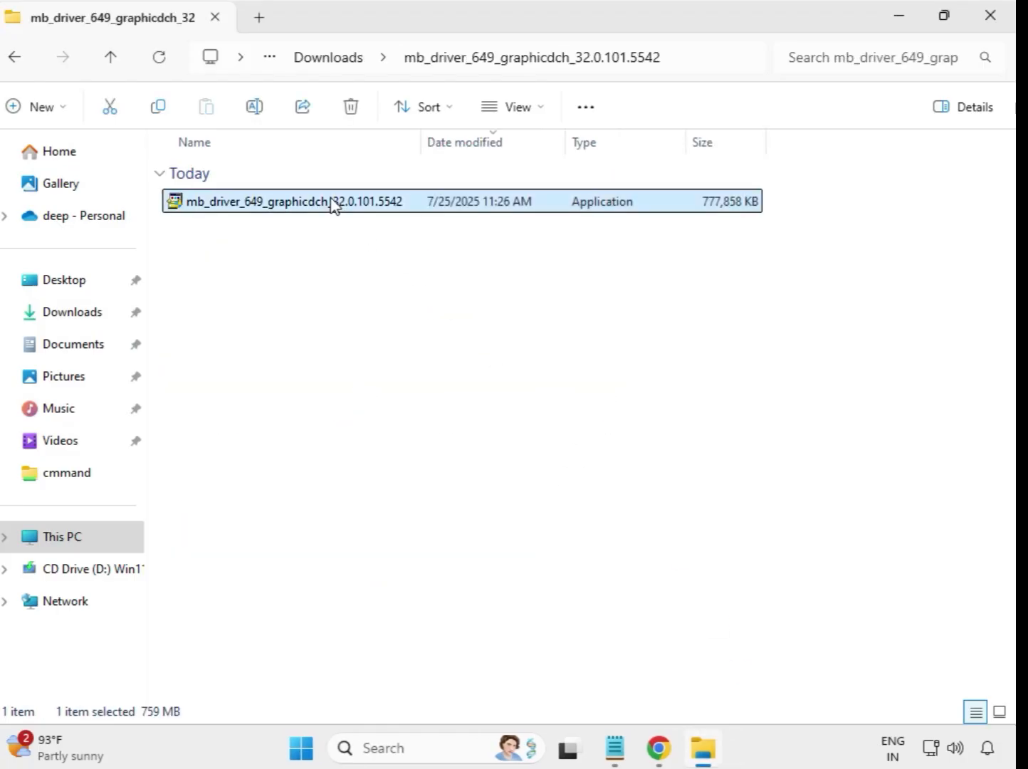
right_click(338, 209)
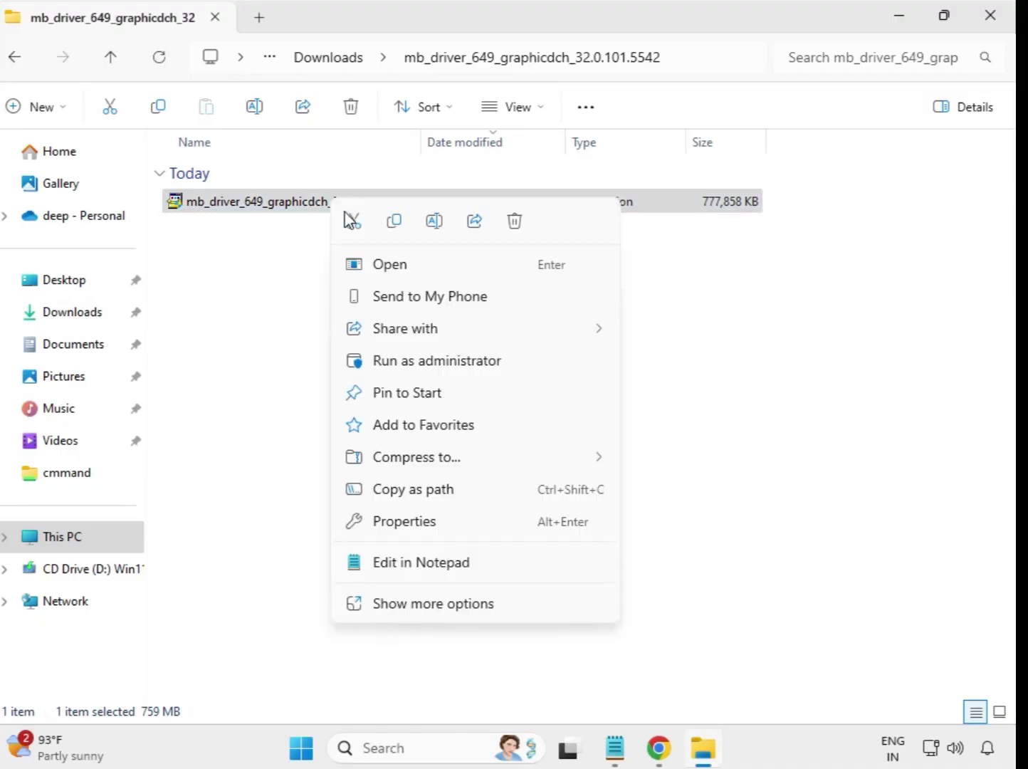
left_click(431, 361)
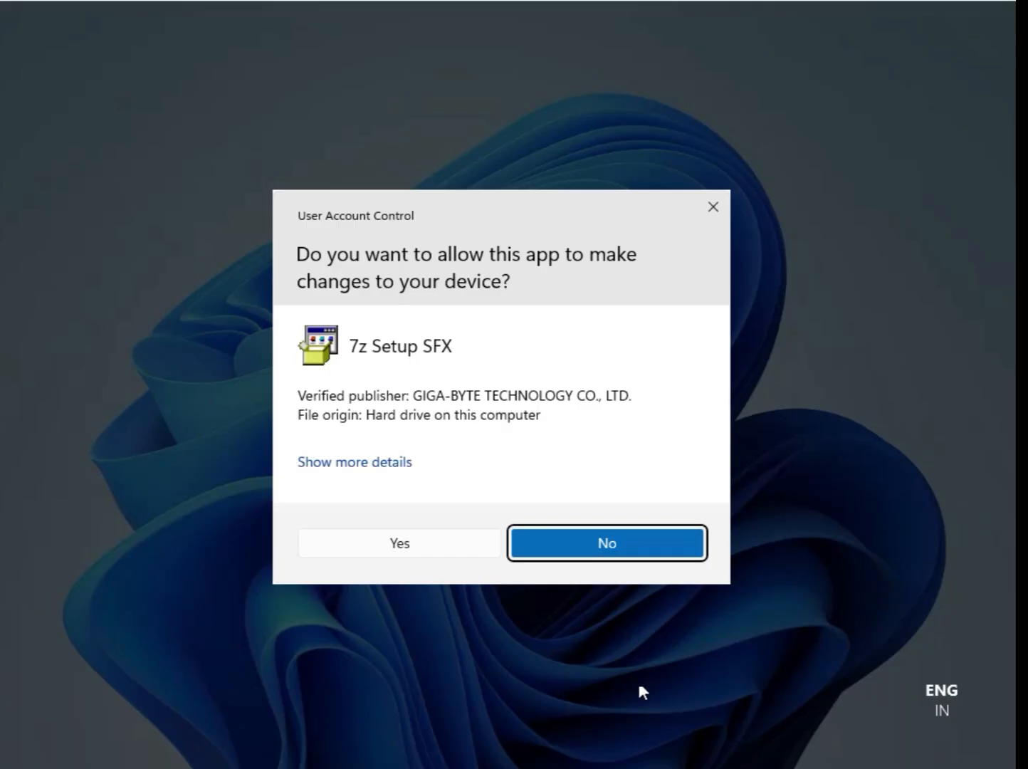
left_click(407, 543)
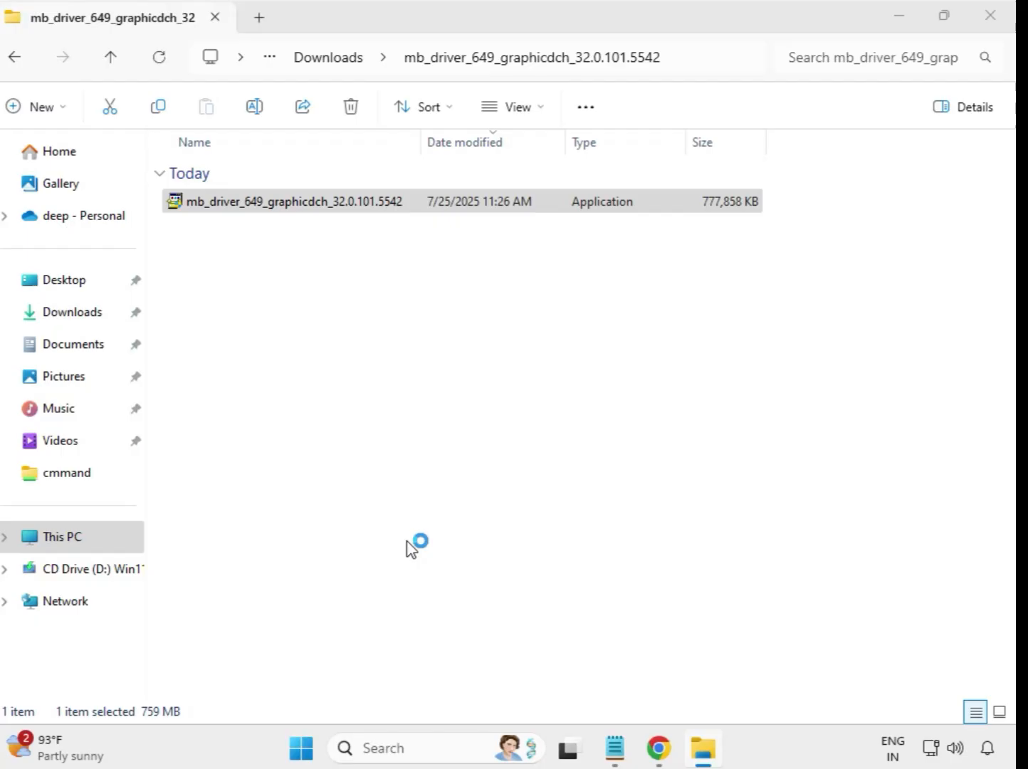